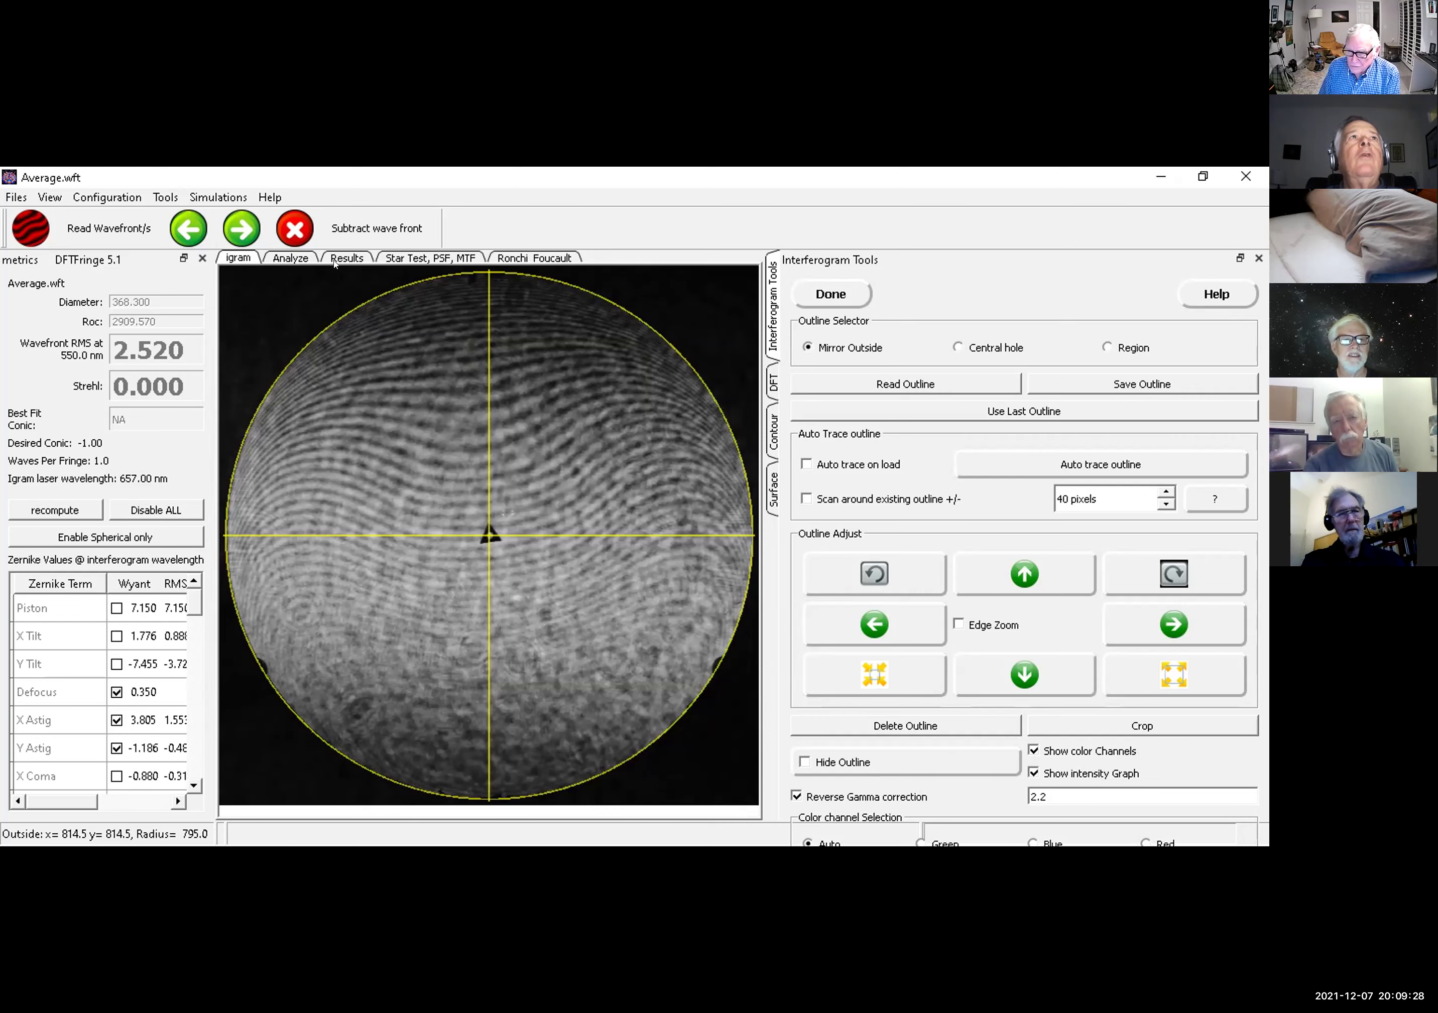
Step: Review the DFT analysis of the averaged wavefront and inspect its 3D surface plot in the results from several angles
{"action": "left_click", "coordinate": [286, 258]}
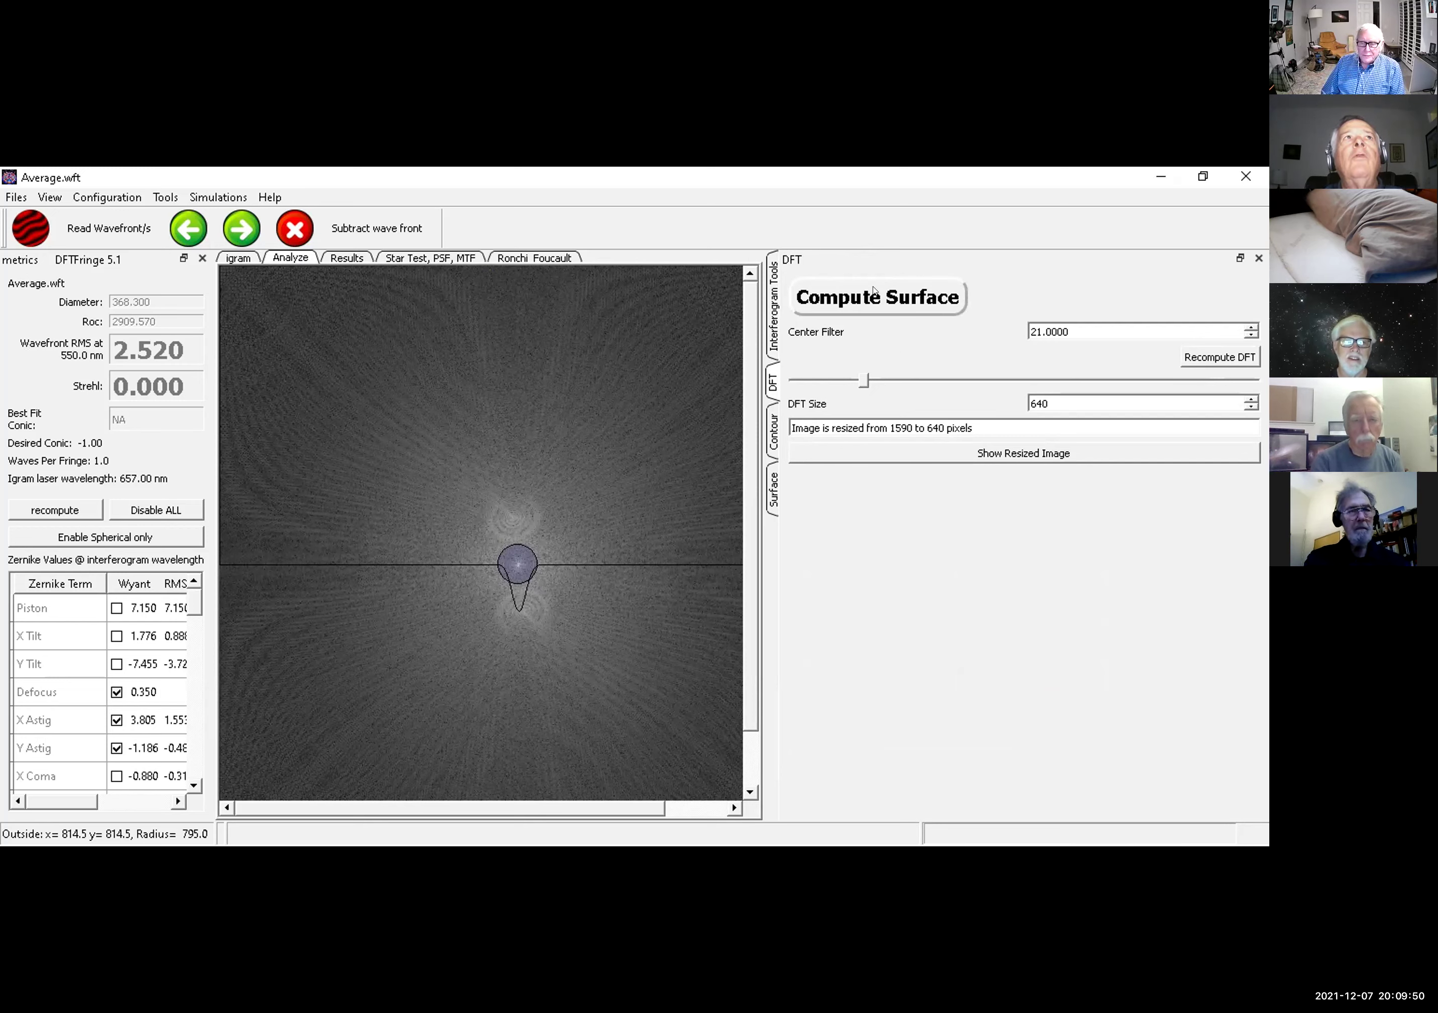
{"action": "left_click", "coordinate": [345, 258]}
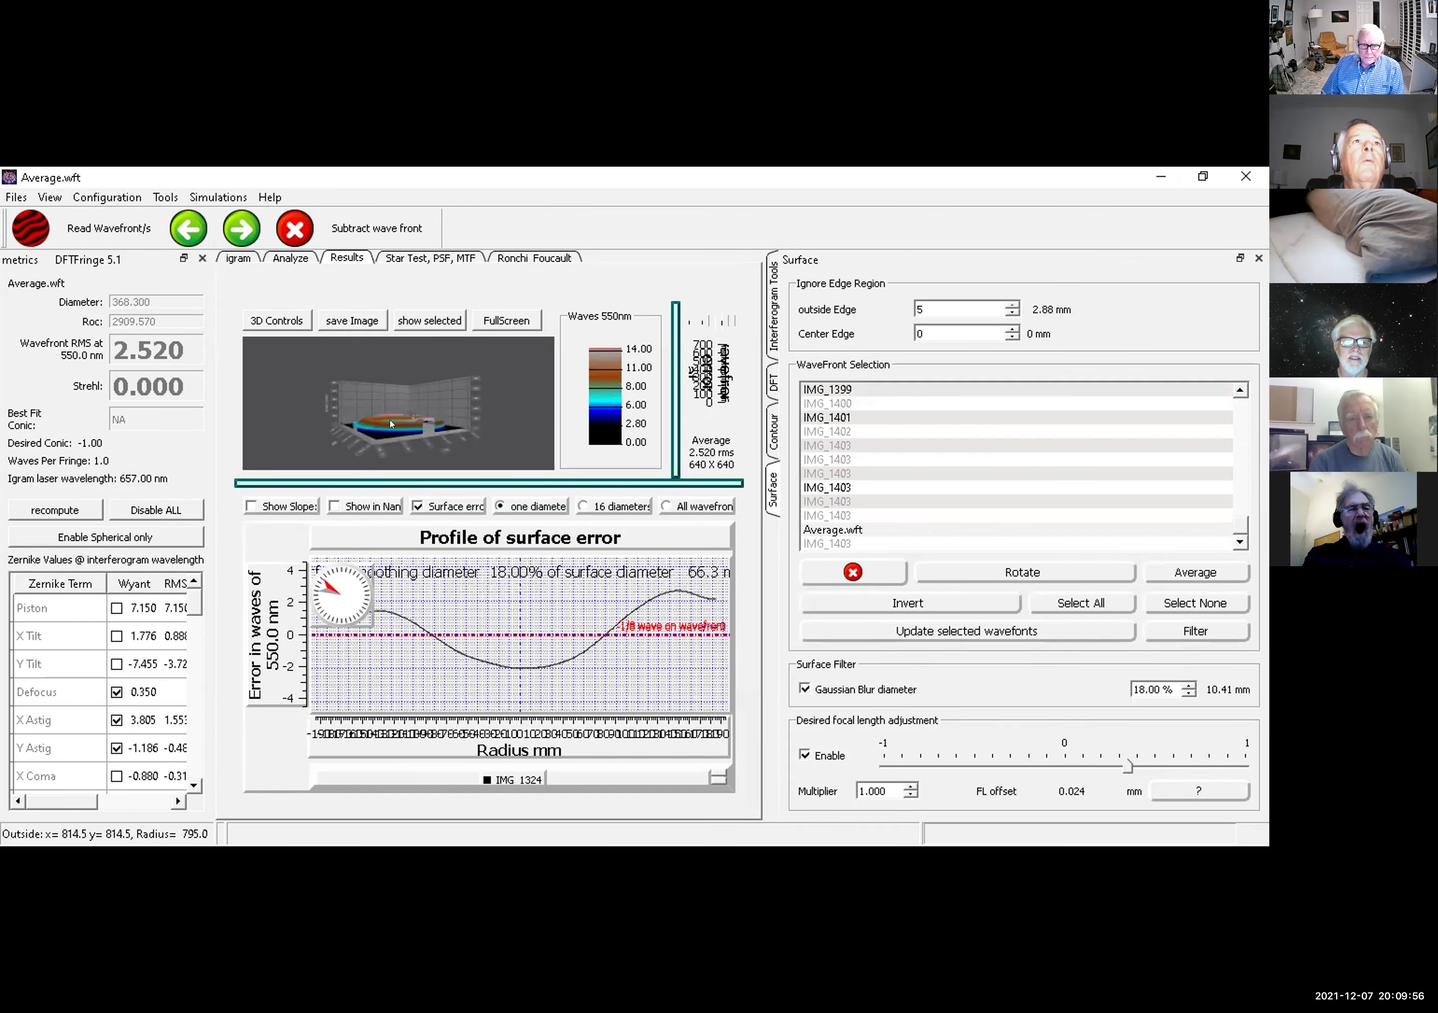
{"action": "left_click_drag", "start_coordinate": [389, 424], "coordinate": [434, 424]}
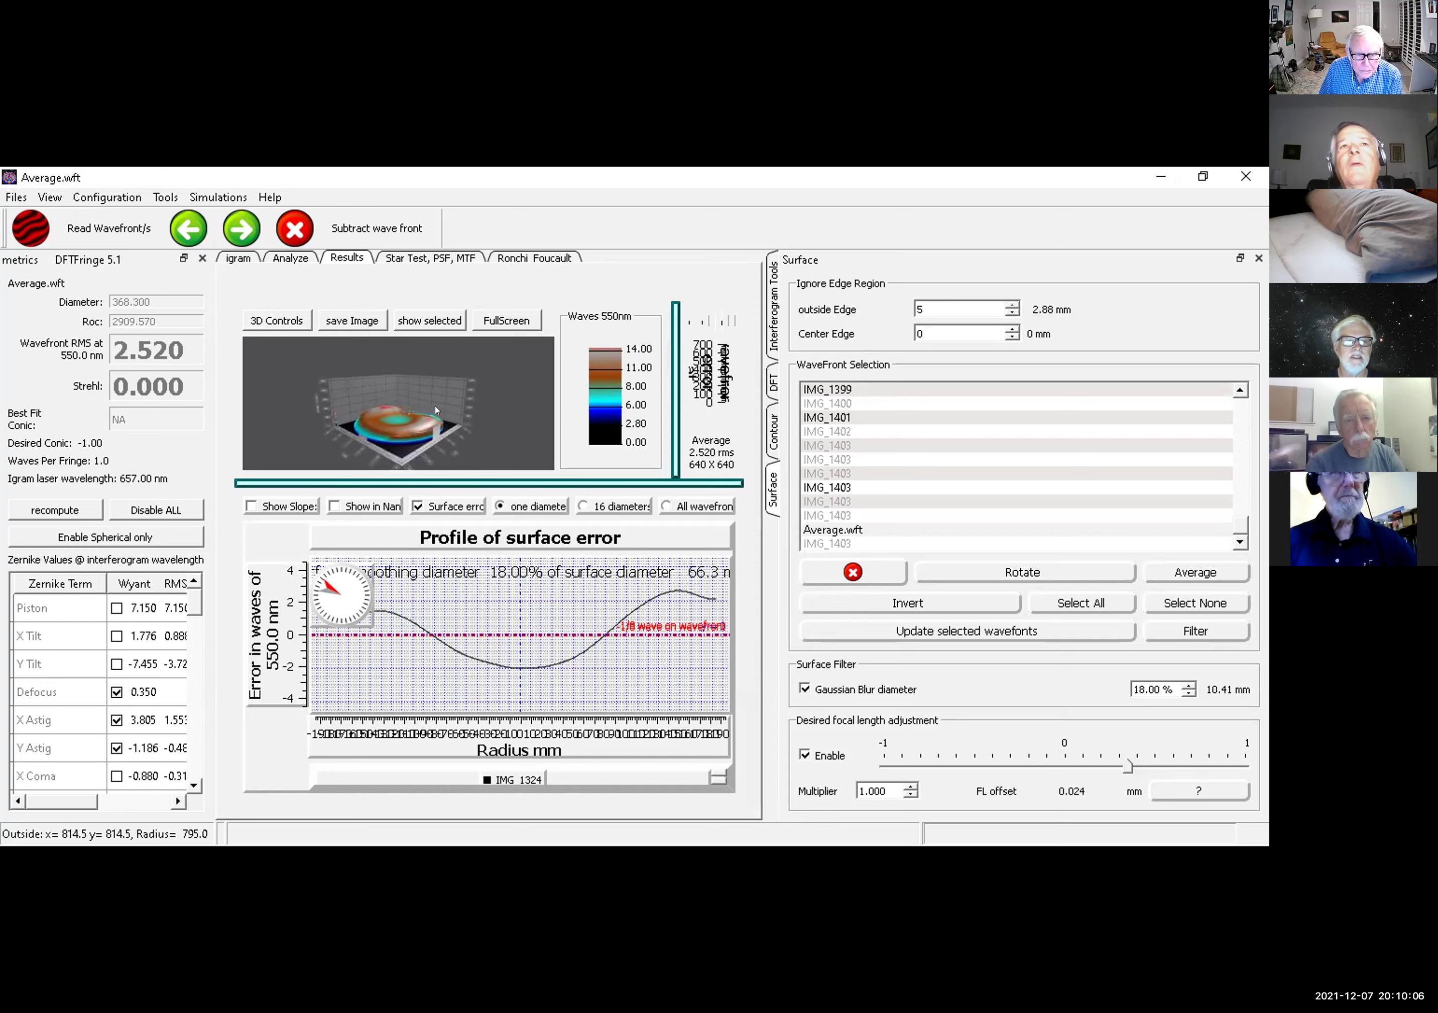
{"action": "left_click_drag", "start_coordinate": [436, 405], "coordinate": [379, 429]}
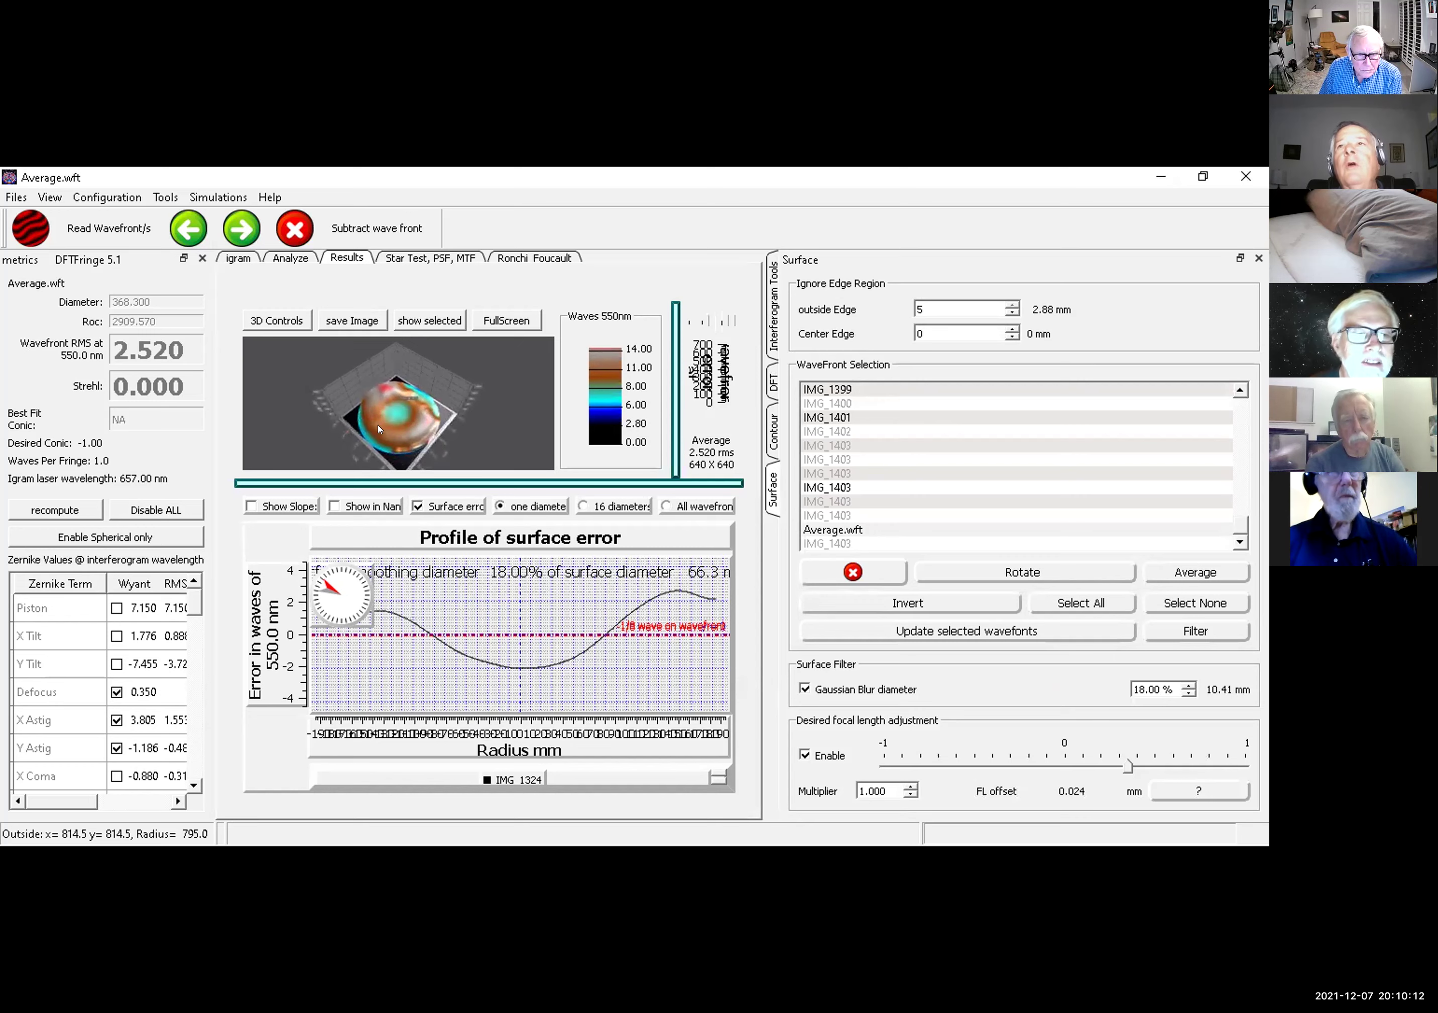
{"action": "left_click_drag", "start_coordinate": [380, 431], "coordinate": [465, 398]}
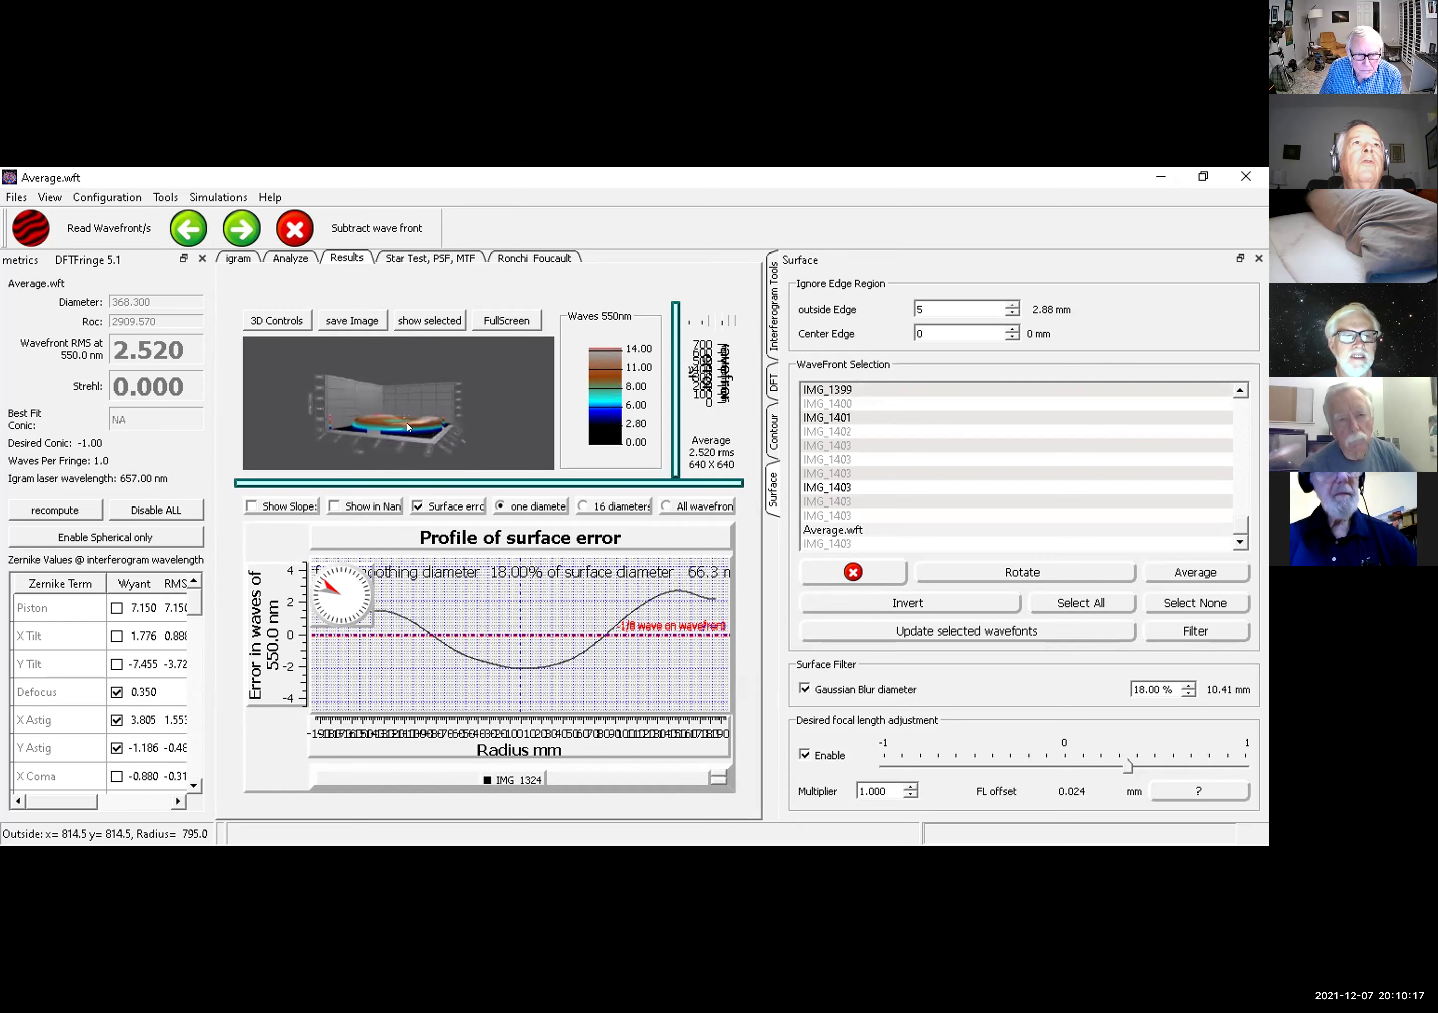
Step: Arrange the 3D surface plot and contour map side by side, and rotate the diameter used for the surface error profile
{"action": "left_click", "coordinate": [496, 321]}
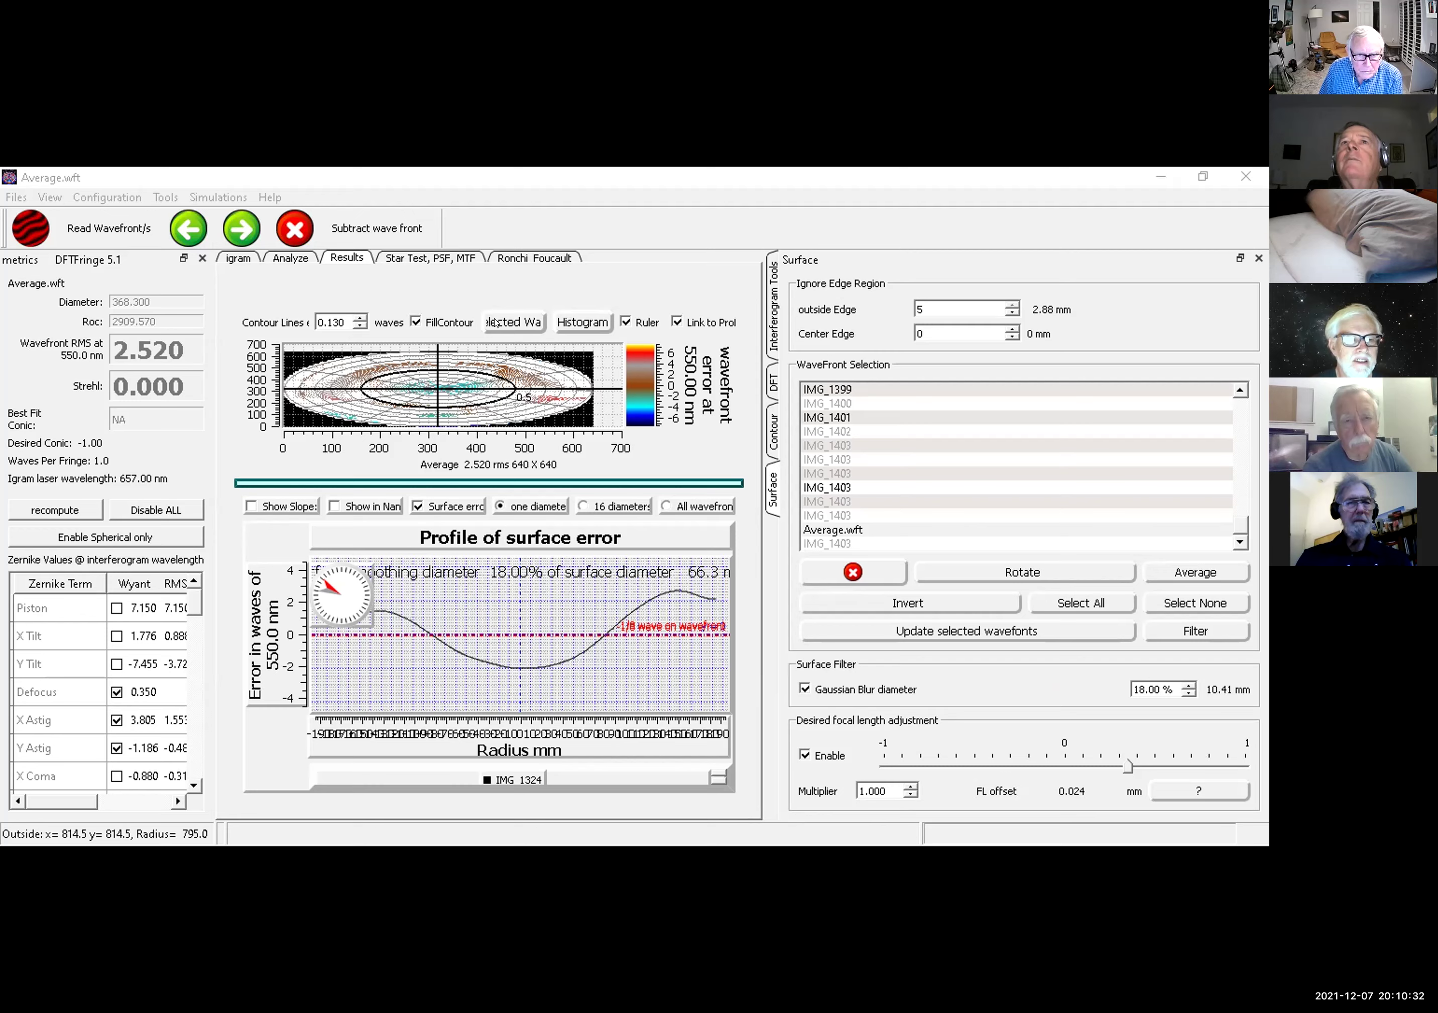
{"action": "left_click", "coordinate": [494, 324]}
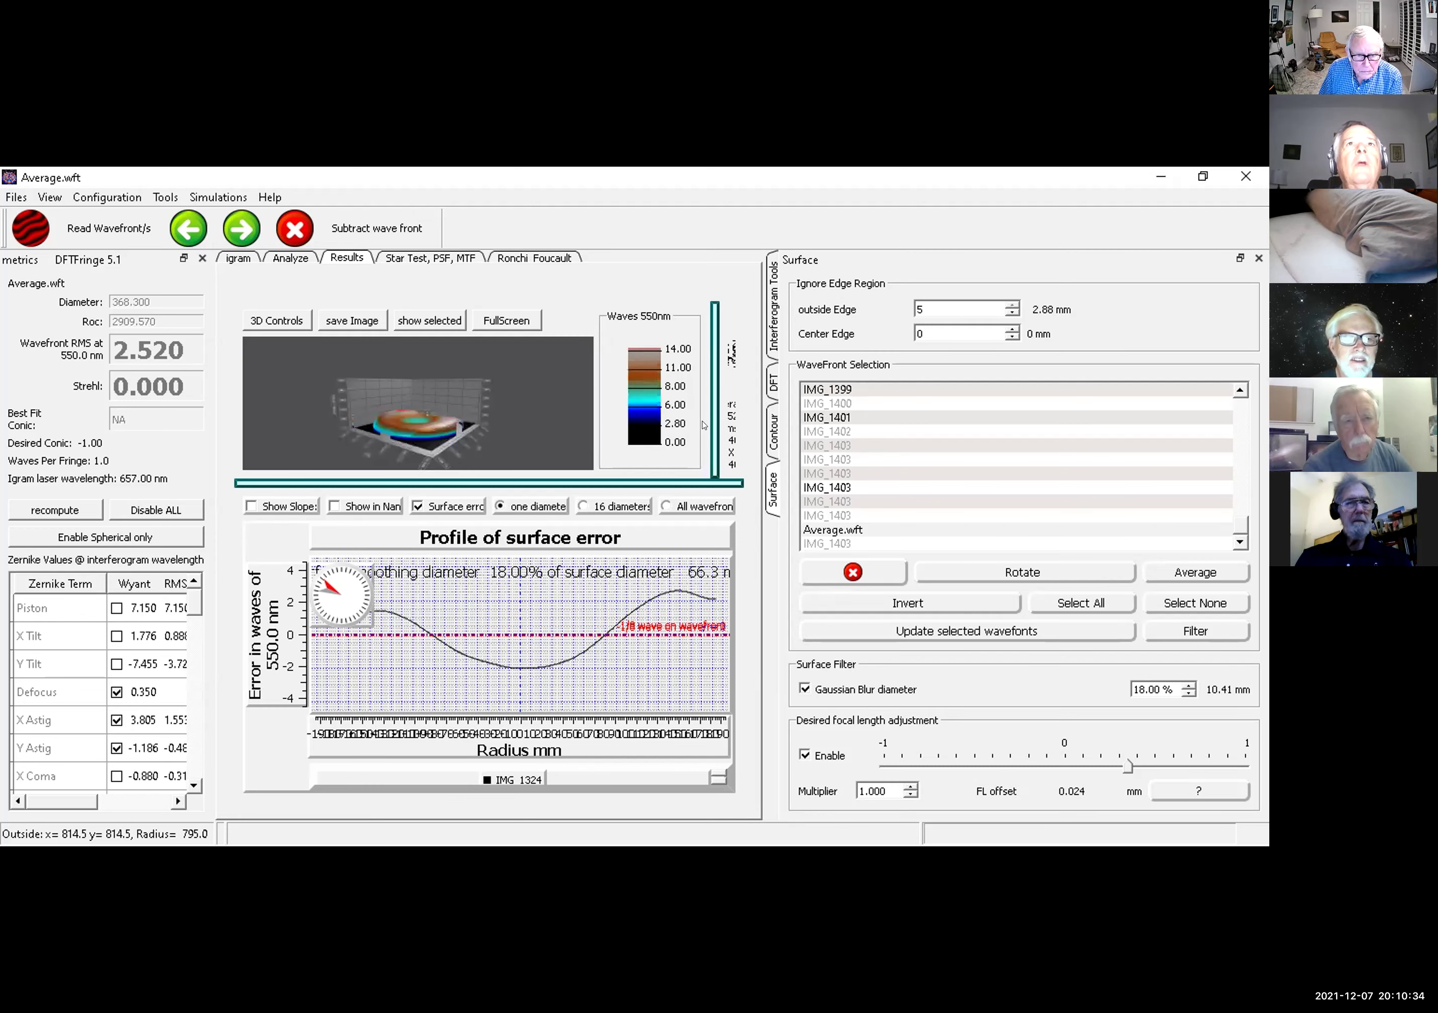
{"action": "left_click_drag", "start_coordinate": [714, 418], "coordinate": [439, 412]}
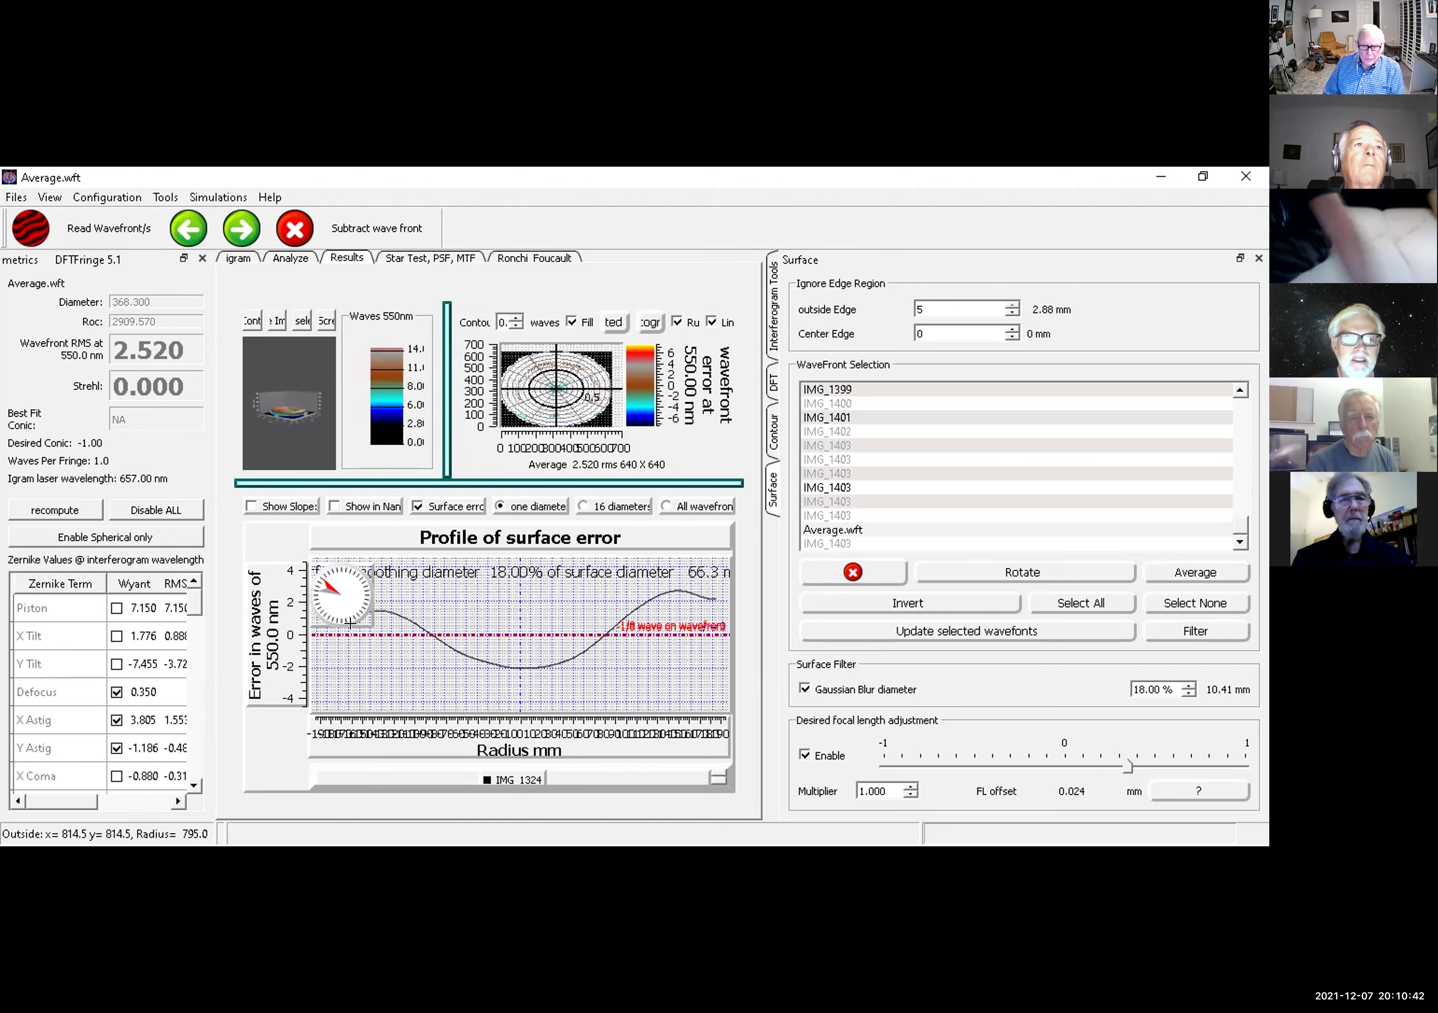
{"action": "left_click_drag", "start_coordinate": [321, 579], "coordinate": [346, 604]}
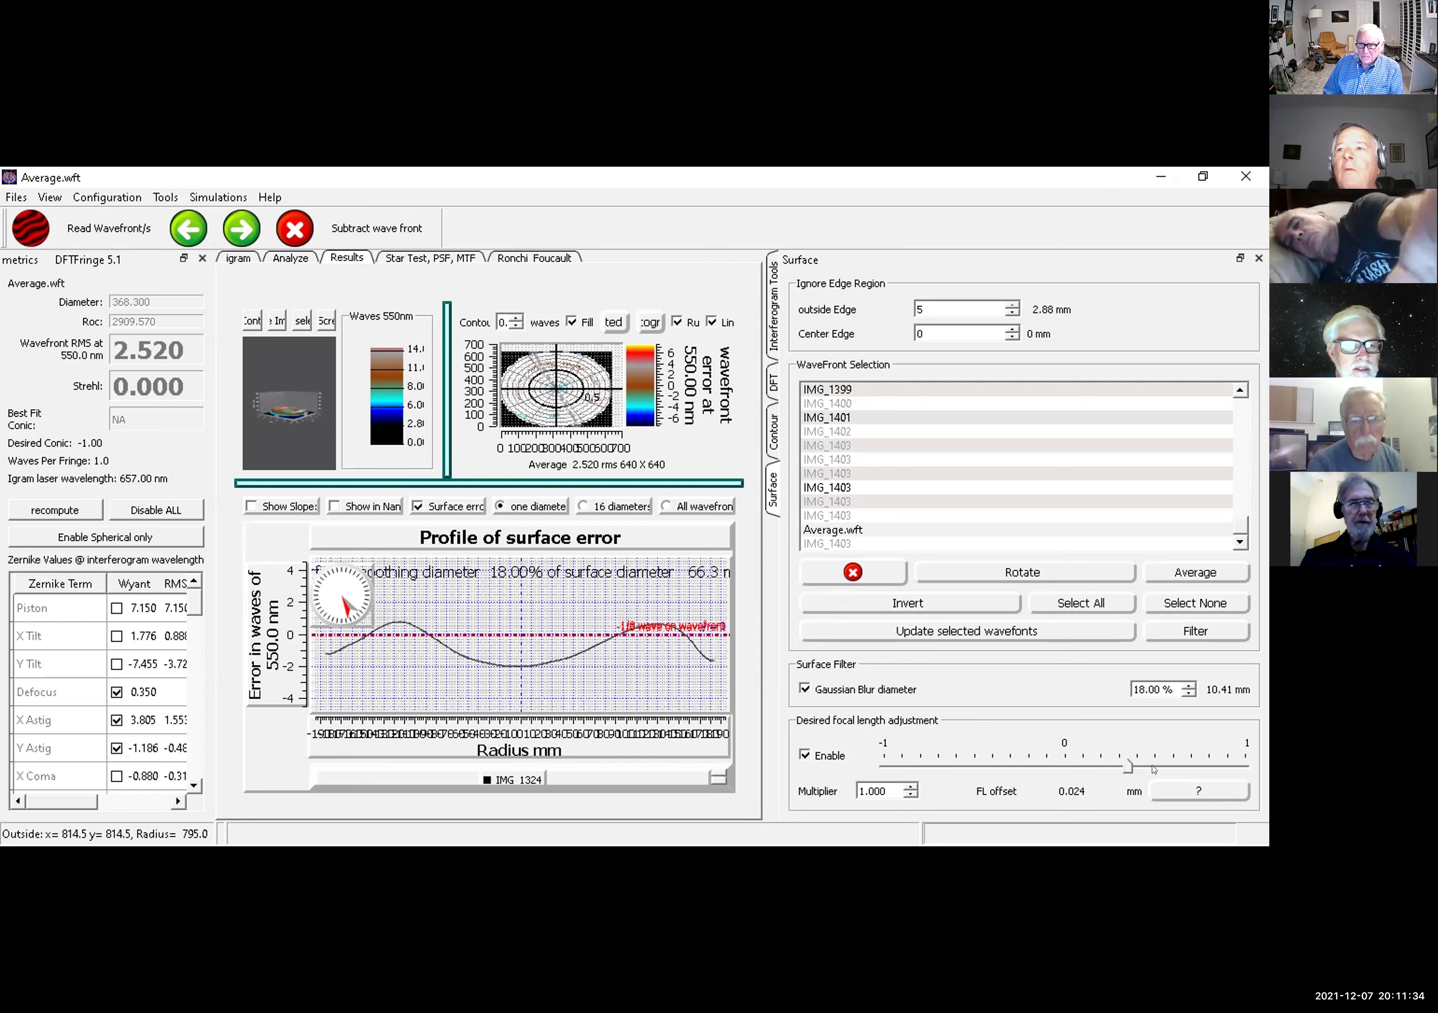
Step: Set the desired focal length offset to 0.025 mm and show the star test, PSF and MTF simulation
{"action": "left_click", "coordinate": [1126, 769]}
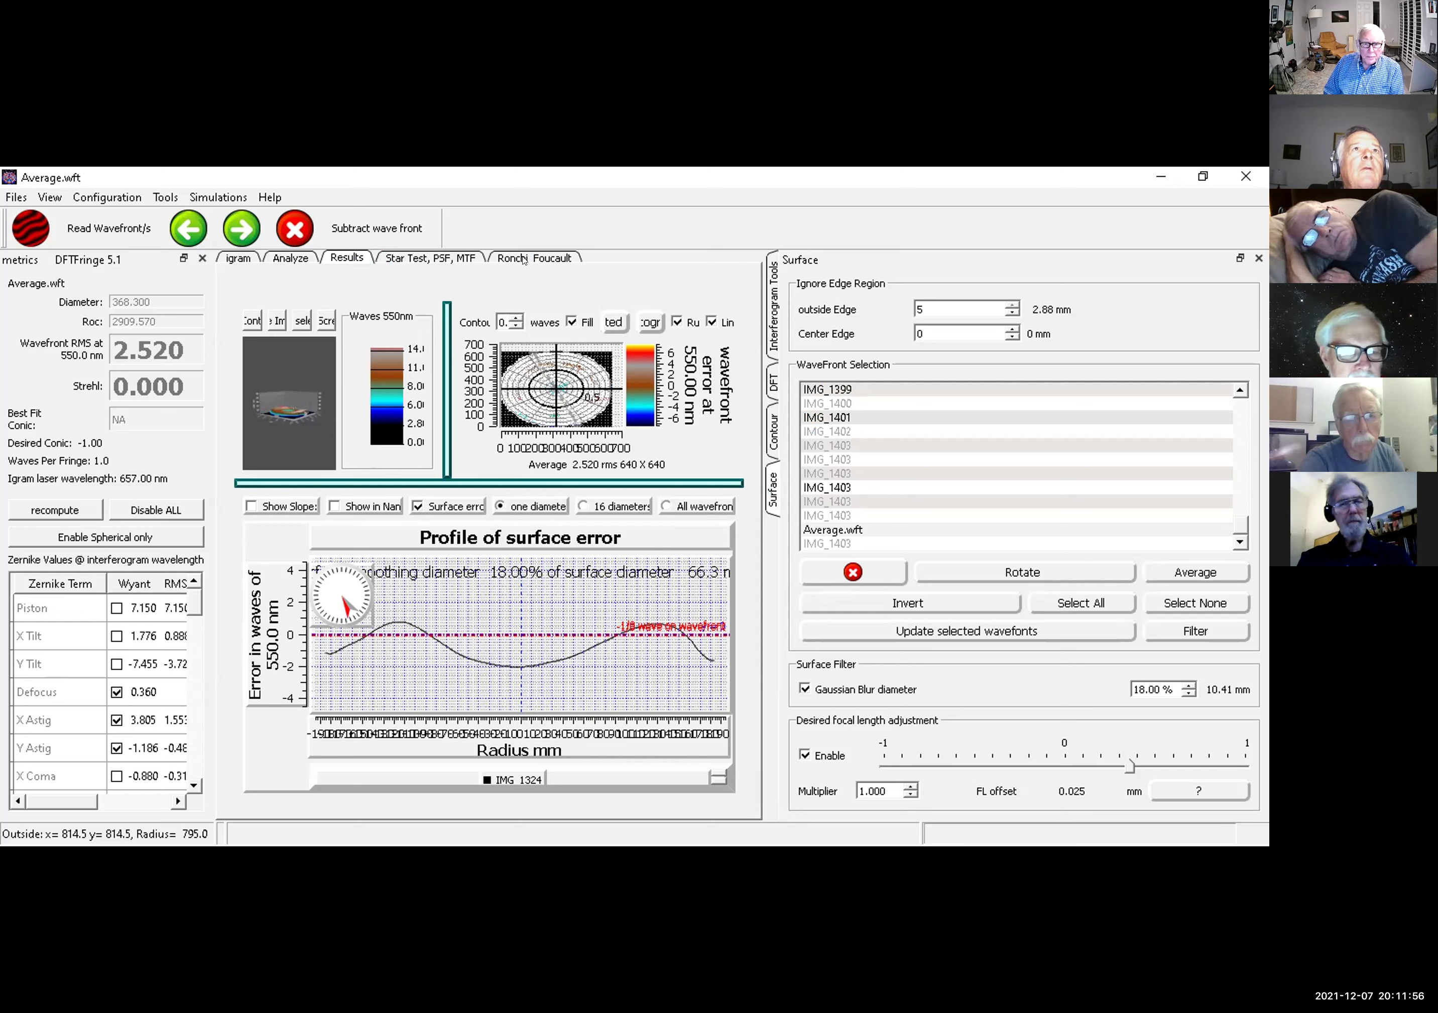
{"action": "left_click", "coordinate": [410, 259]}
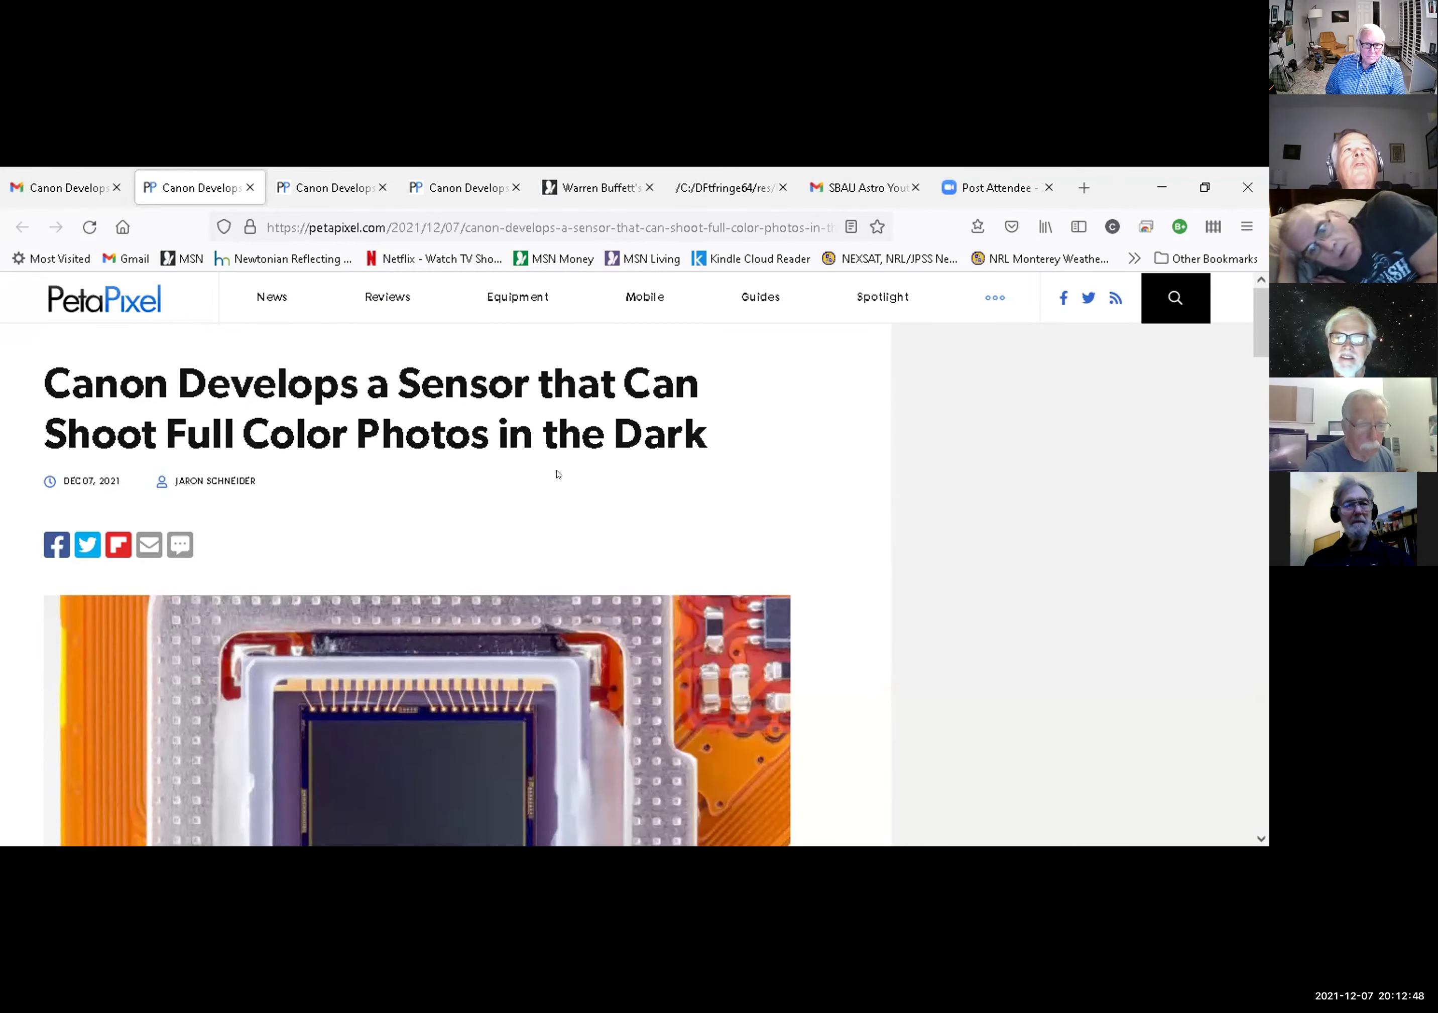
Step: In the browser, examine the headline, sensor photo and opening paragraphs of the PetaPixel article on Canon's low-light color sensor
{"action": "scroll", "coordinate": [557, 474], "scroll_direction": "down", "scroll_amount": 3}
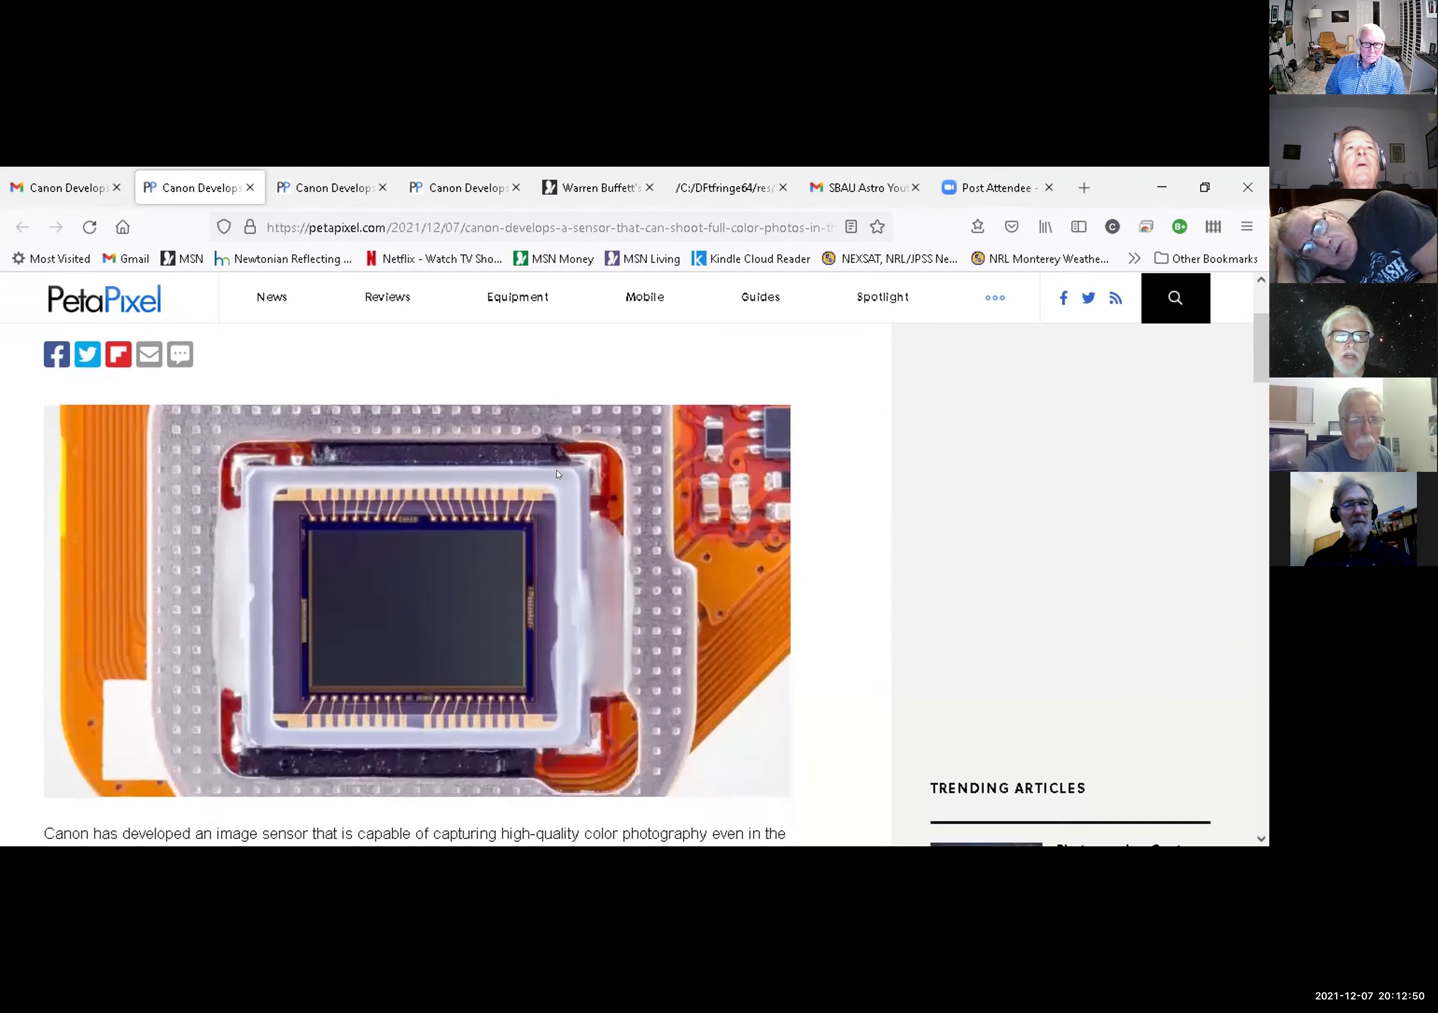
{"action": "scroll", "coordinate": [558, 474], "scroll_direction": "up", "scroll_amount": 3}
{"action": "scroll", "coordinate": [557, 474], "scroll_direction": "down", "scroll_amount": 3}
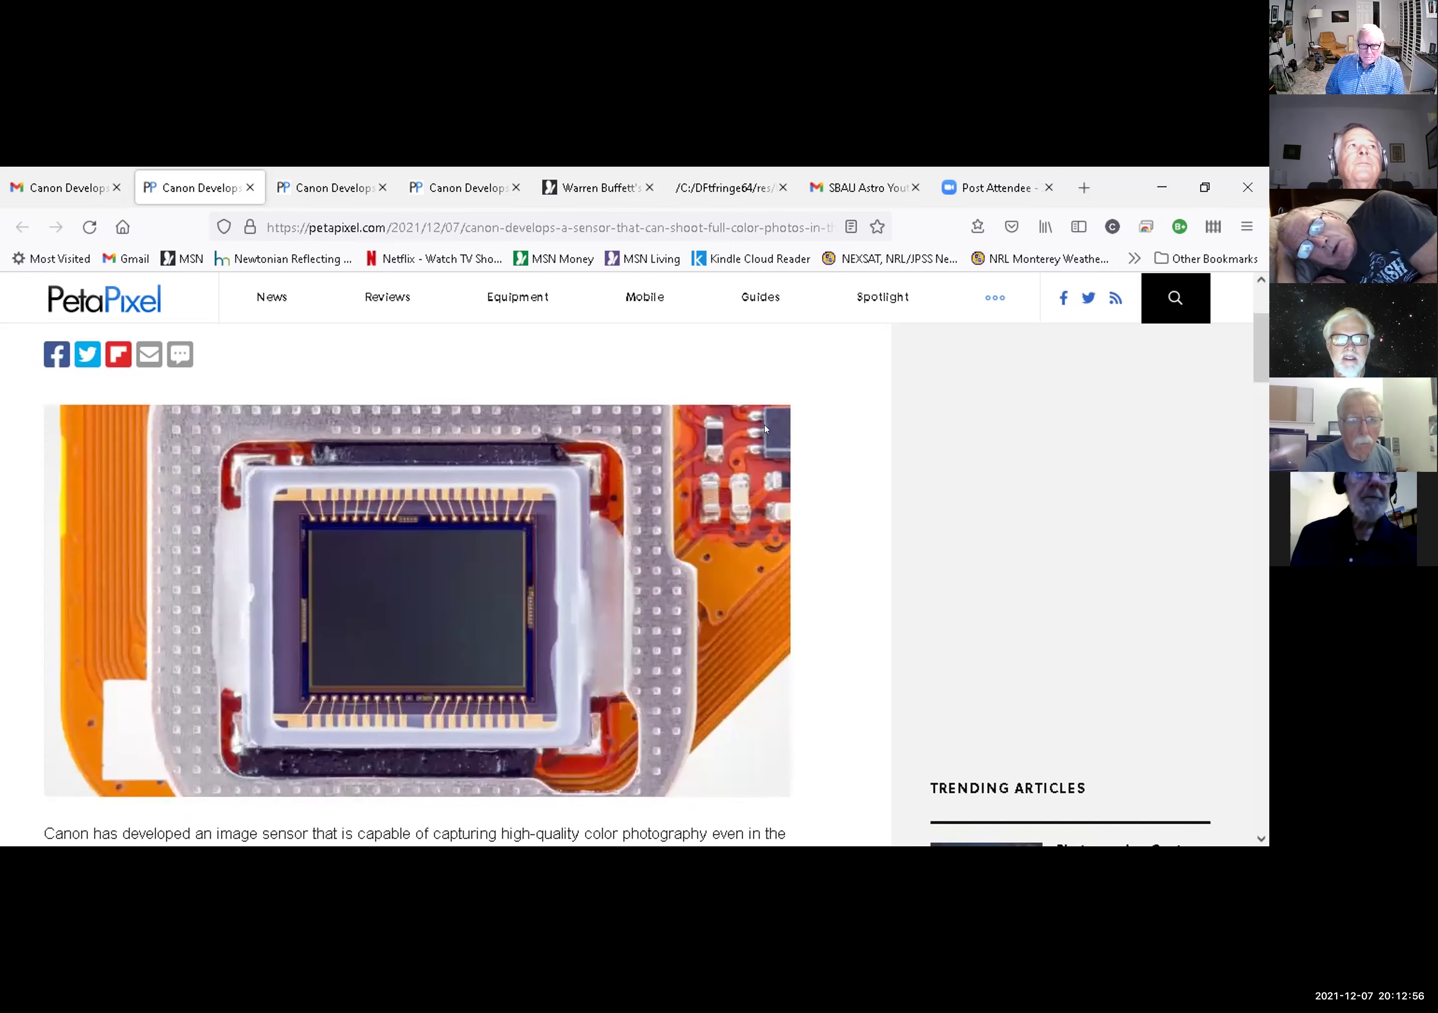
{"action": "scroll", "coordinate": [767, 429], "scroll_direction": "up", "scroll_amount": 3}
{"action": "scroll", "coordinate": [767, 428], "scroll_direction": "down", "scroll_amount": 2}
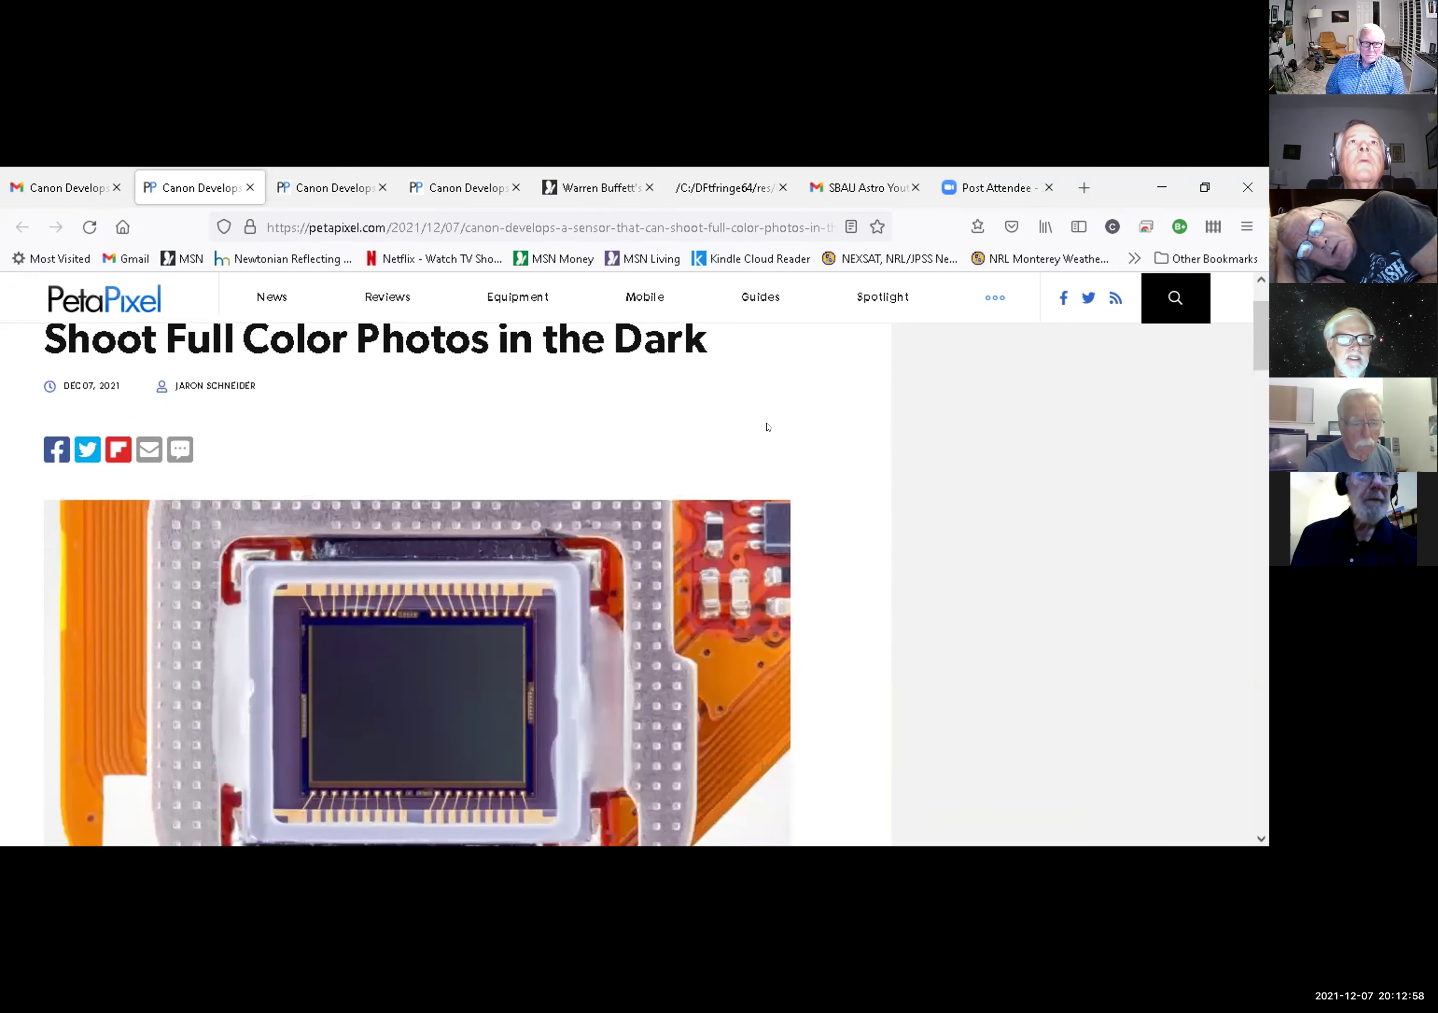
{"action": "scroll", "coordinate": [767, 428], "scroll_direction": "up", "scroll_amount": 2}
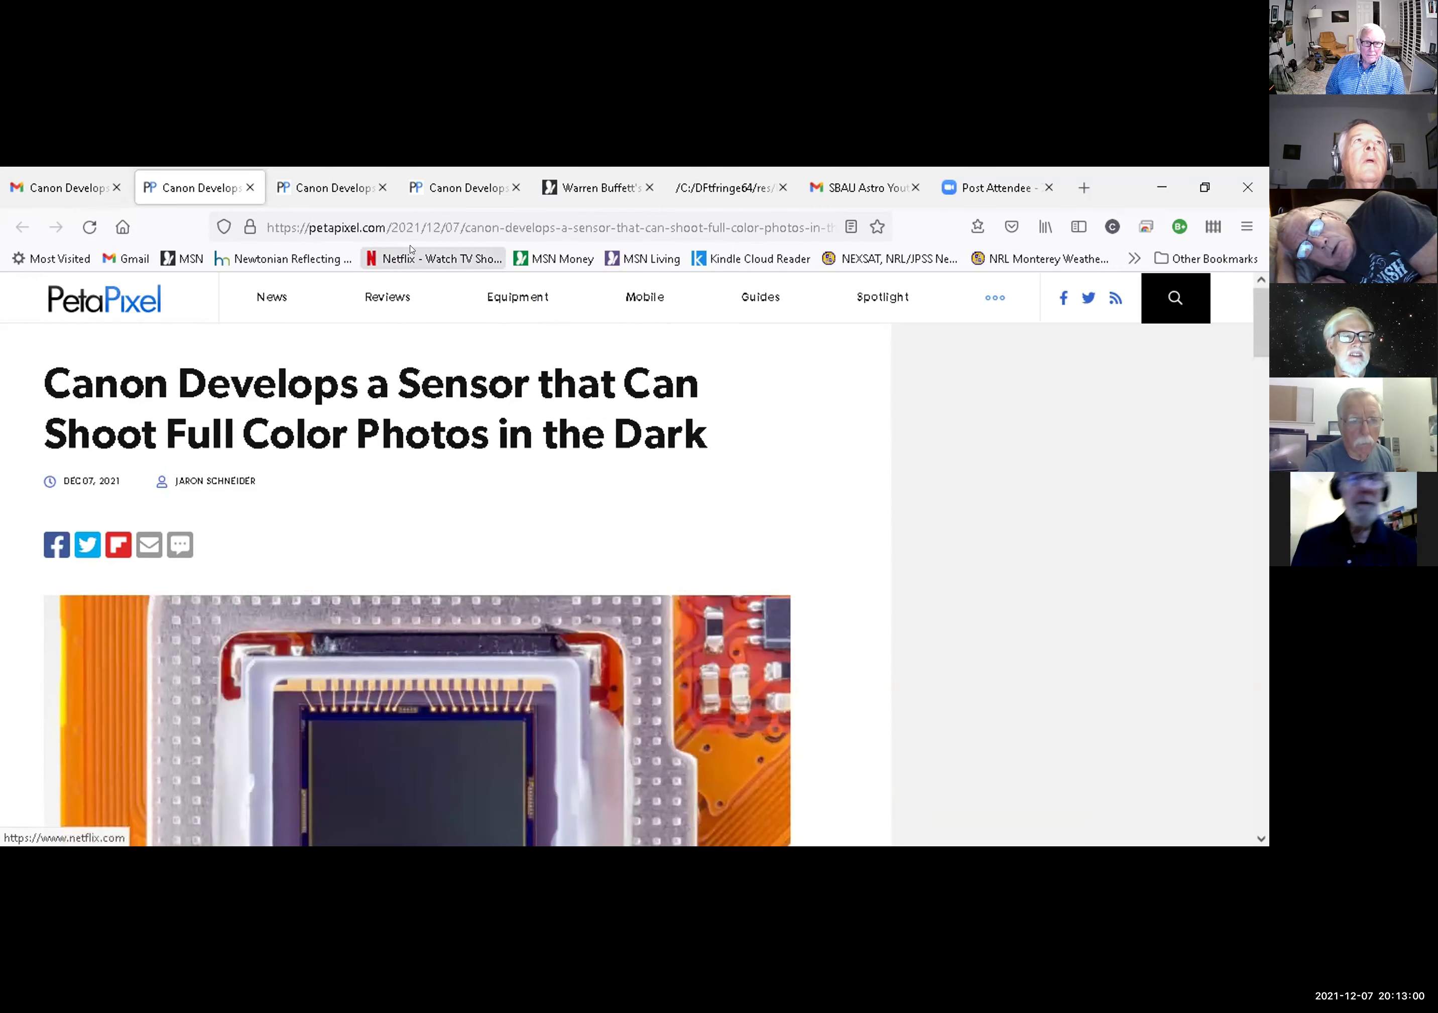
{"action": "scroll", "coordinate": [560, 425], "scroll_direction": "down", "scroll_amount": 3}
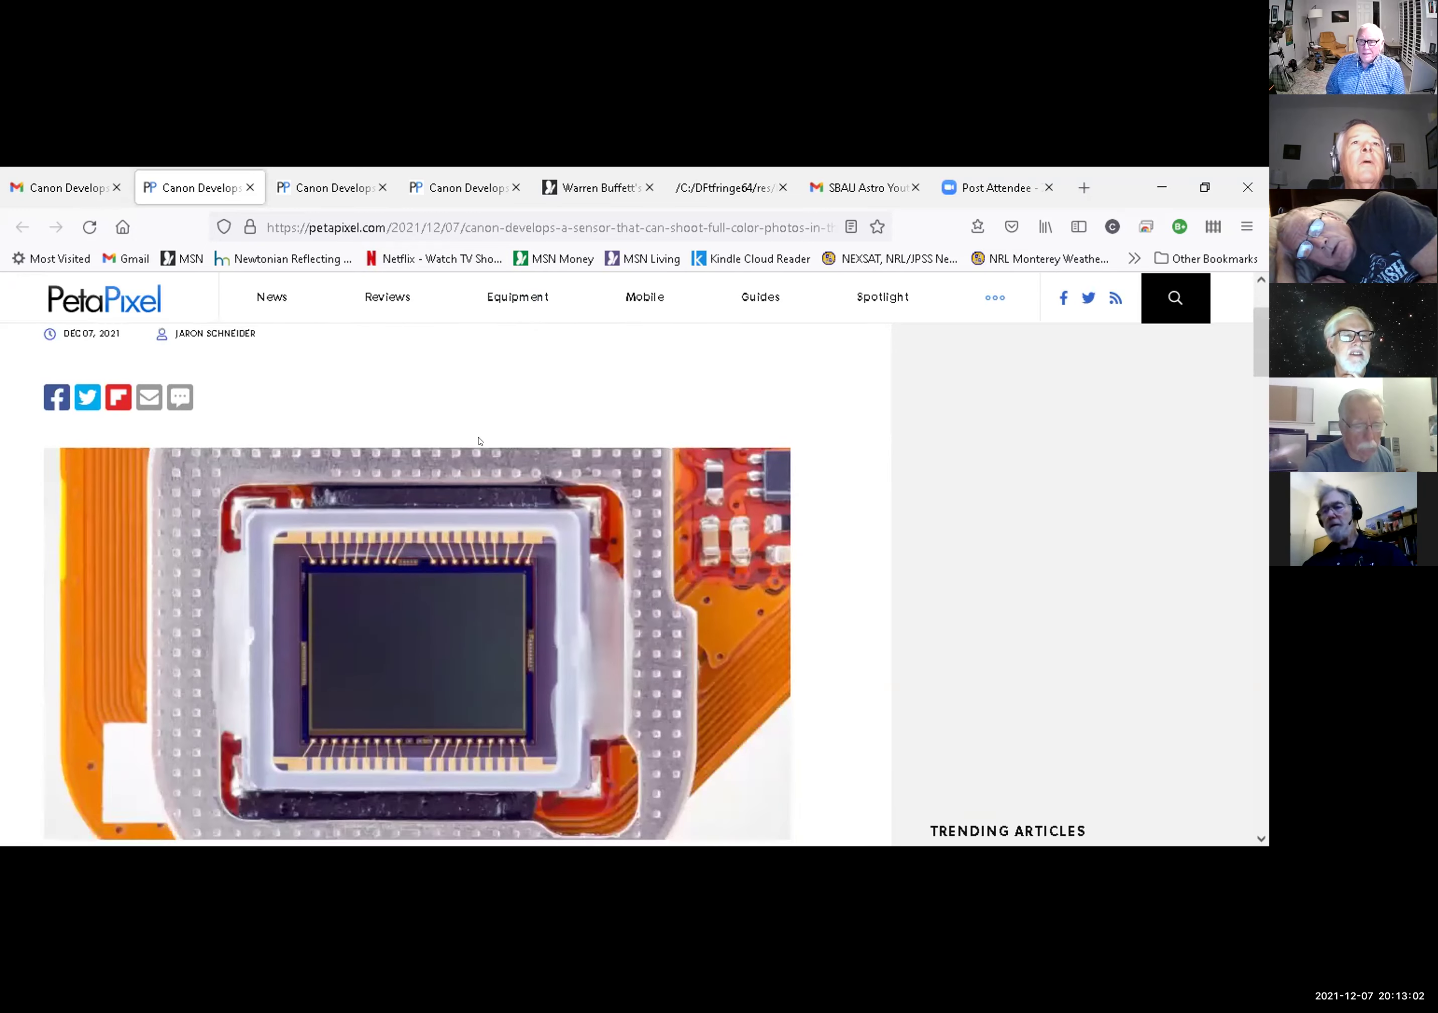
{"action": "scroll", "coordinate": [674, 446], "scroll_direction": "down", "scroll_amount": 8}
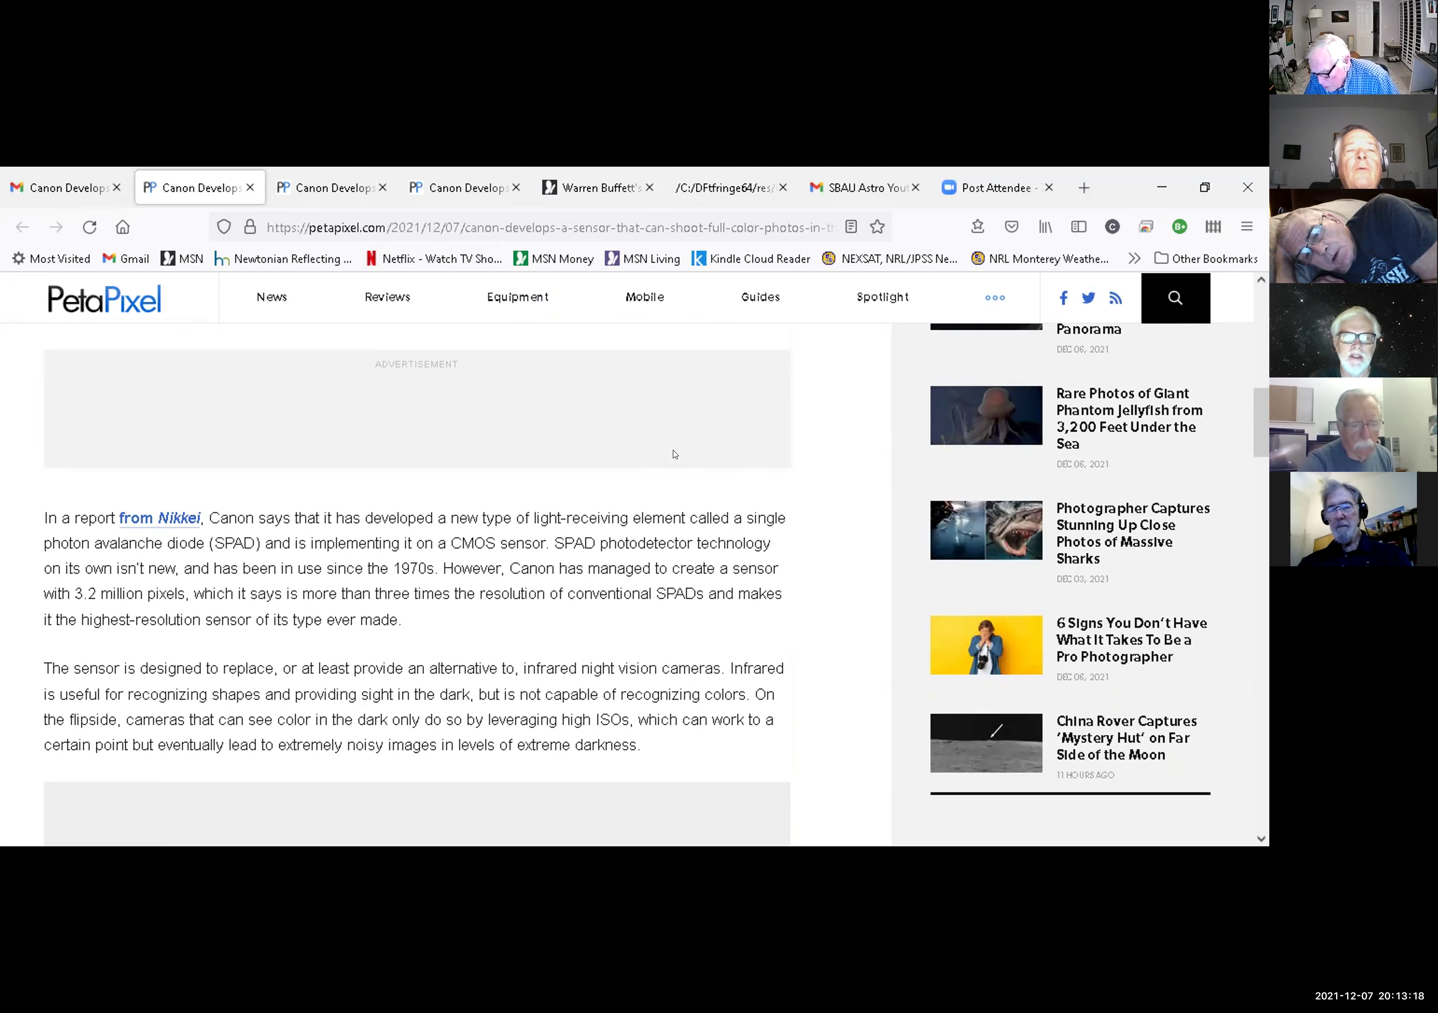
{"action": "scroll", "coordinate": [674, 454], "scroll_direction": "up", "scroll_amount": 10}
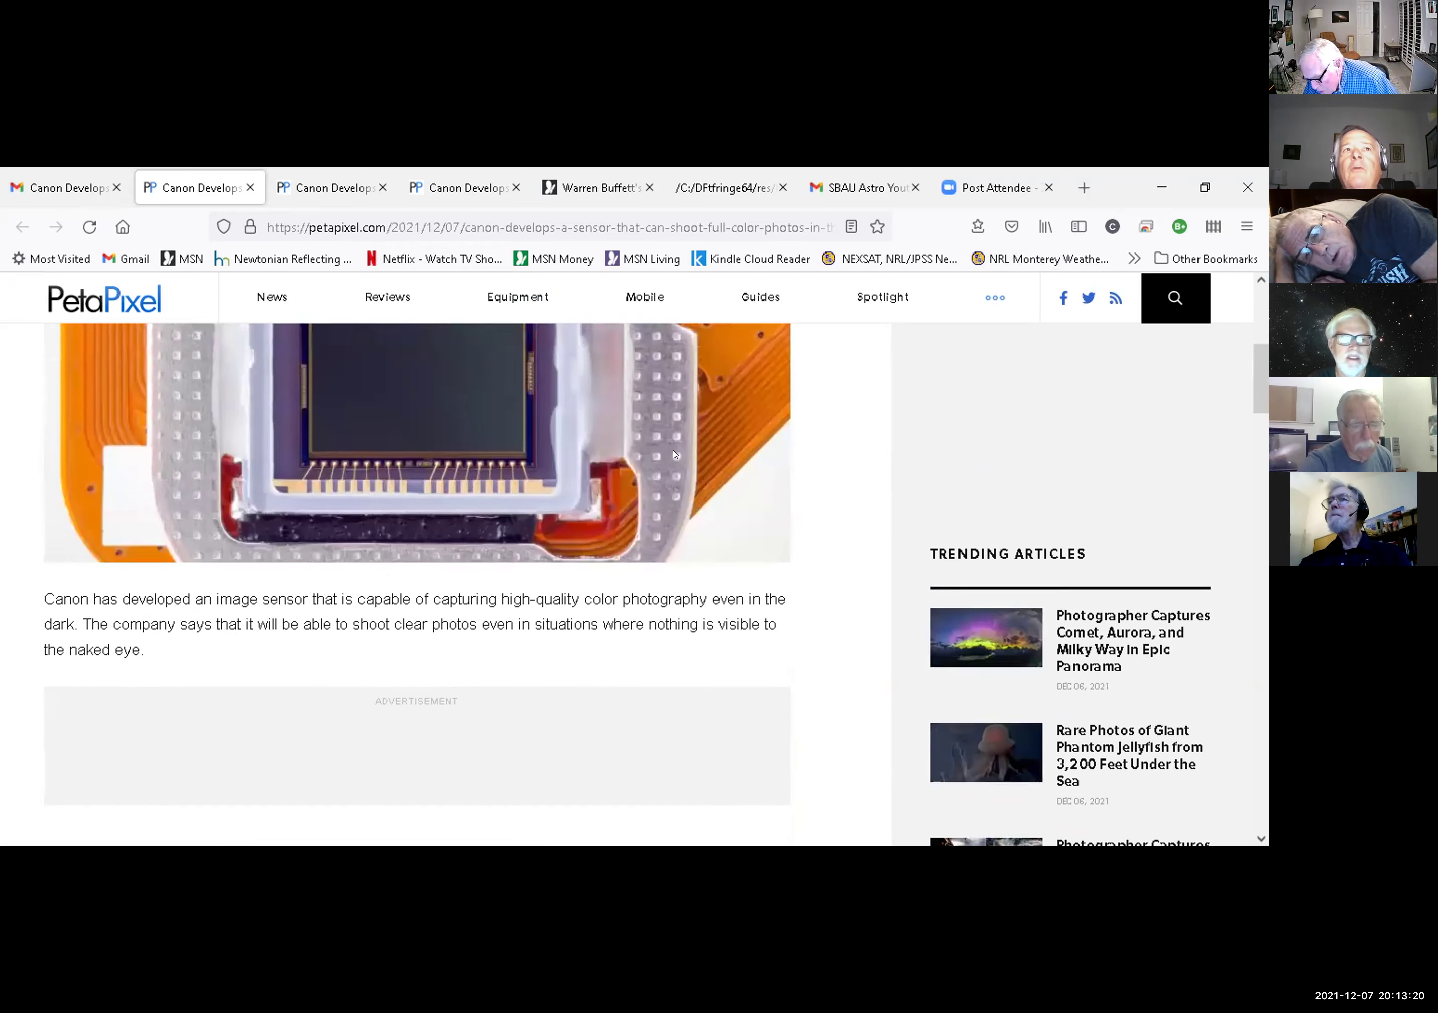
{"action": "scroll", "coordinate": [673, 454], "scroll_direction": "down", "scroll_amount": 2}
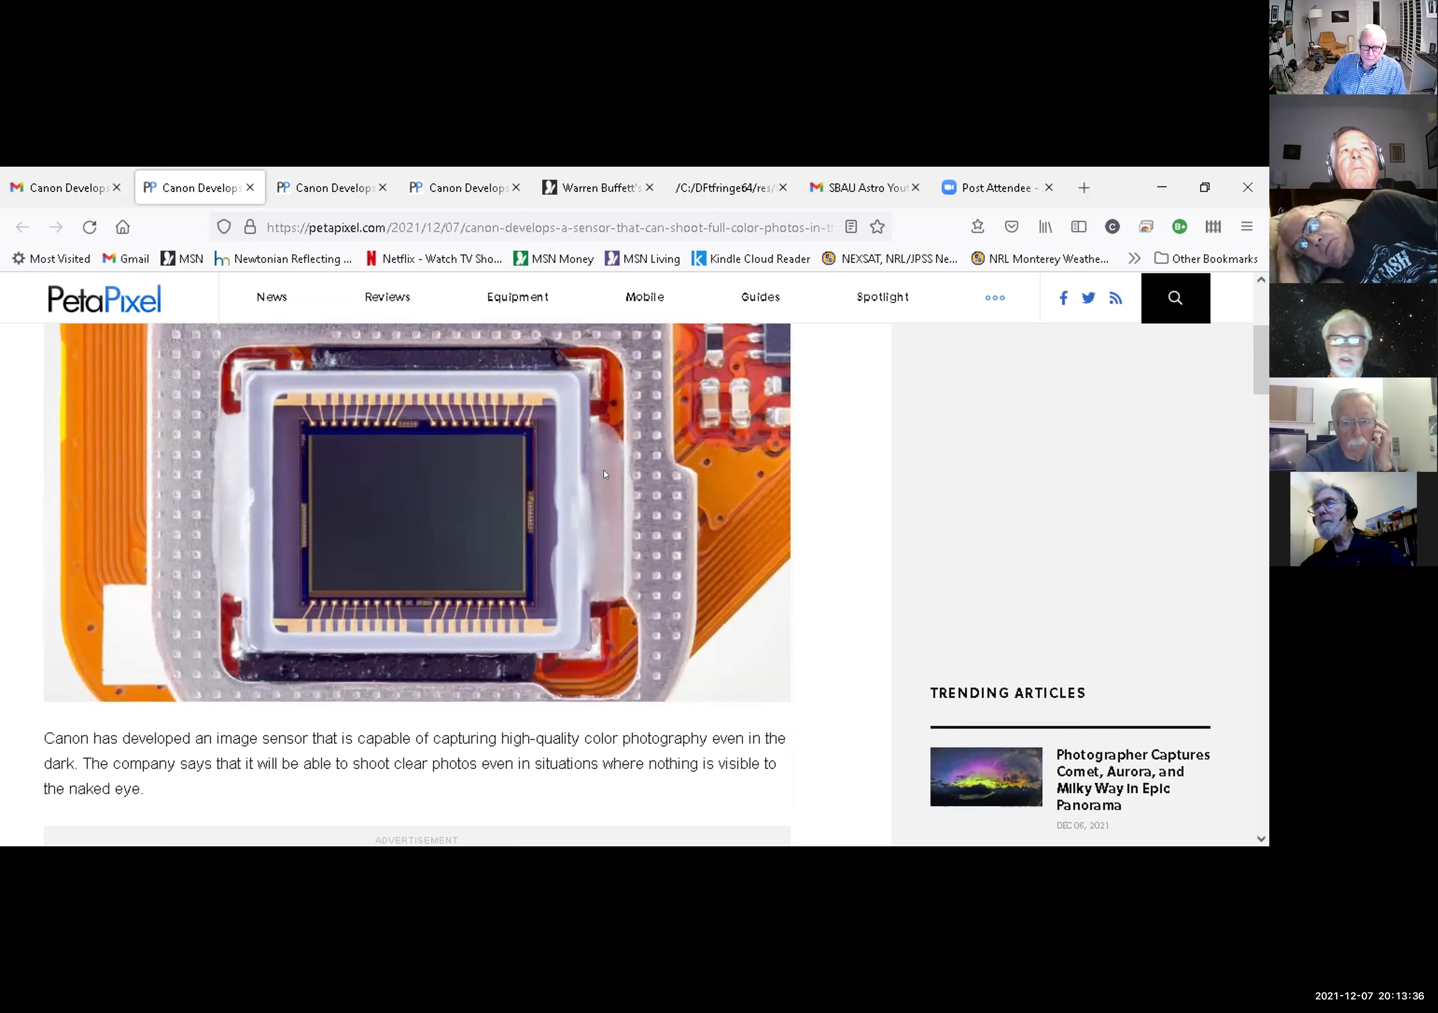
{"action": "scroll", "coordinate": [604, 474], "scroll_direction": "down", "scroll_amount": 3}
{"action": "scroll", "coordinate": [603, 474], "scroll_direction": "up", "scroll_amount": 5}
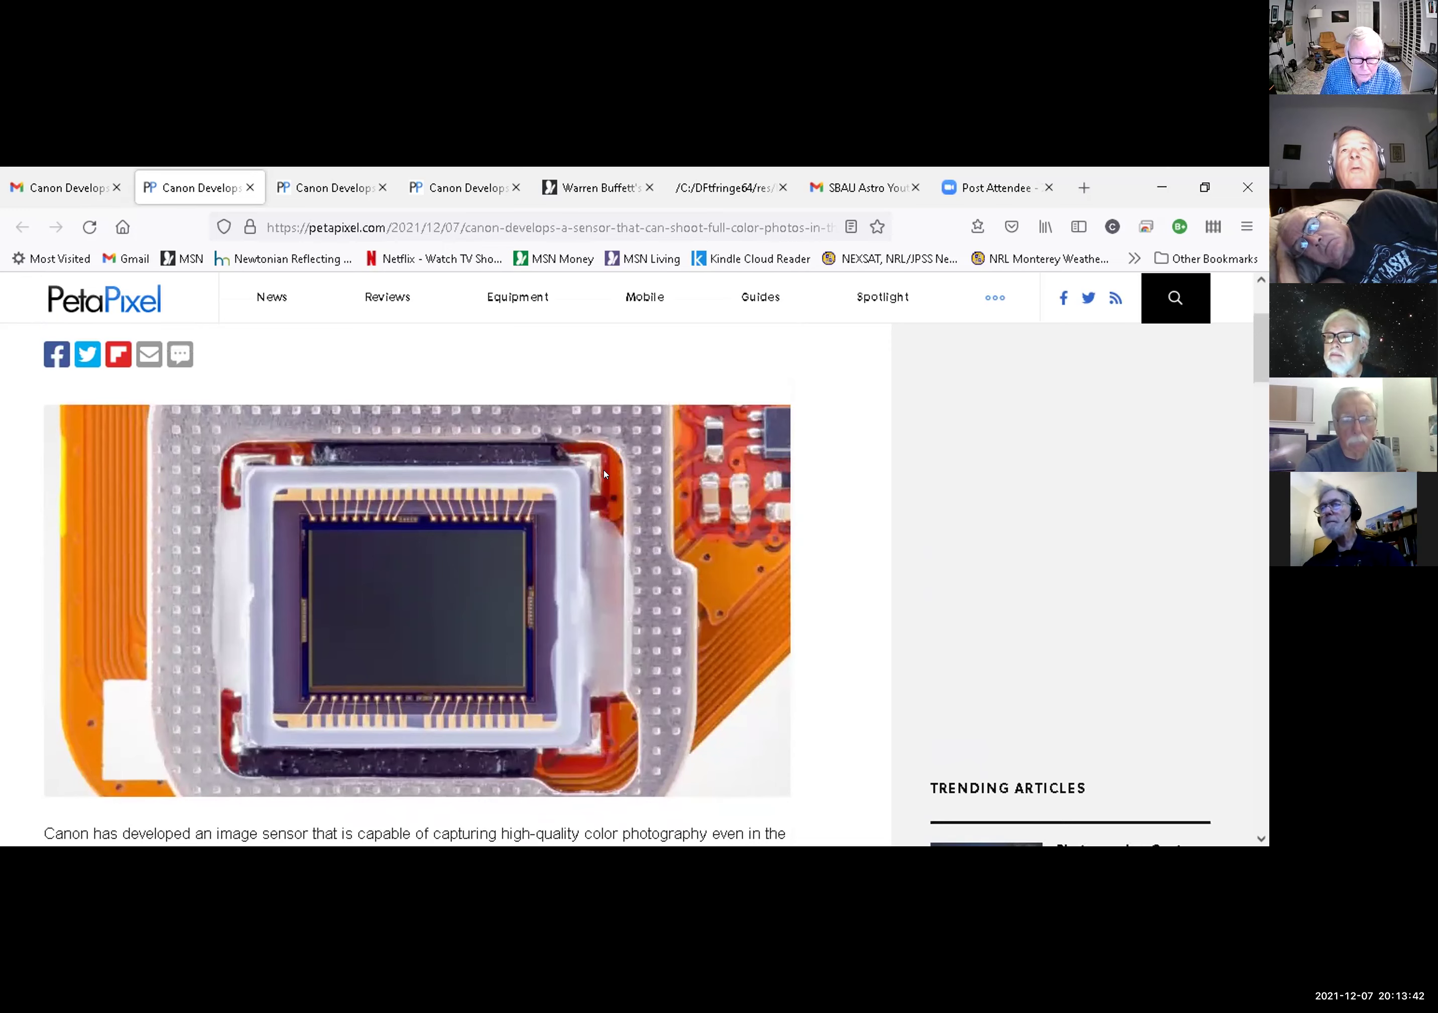
{"action": "scroll", "coordinate": [603, 474], "scroll_direction": "down", "scroll_amount": 8}
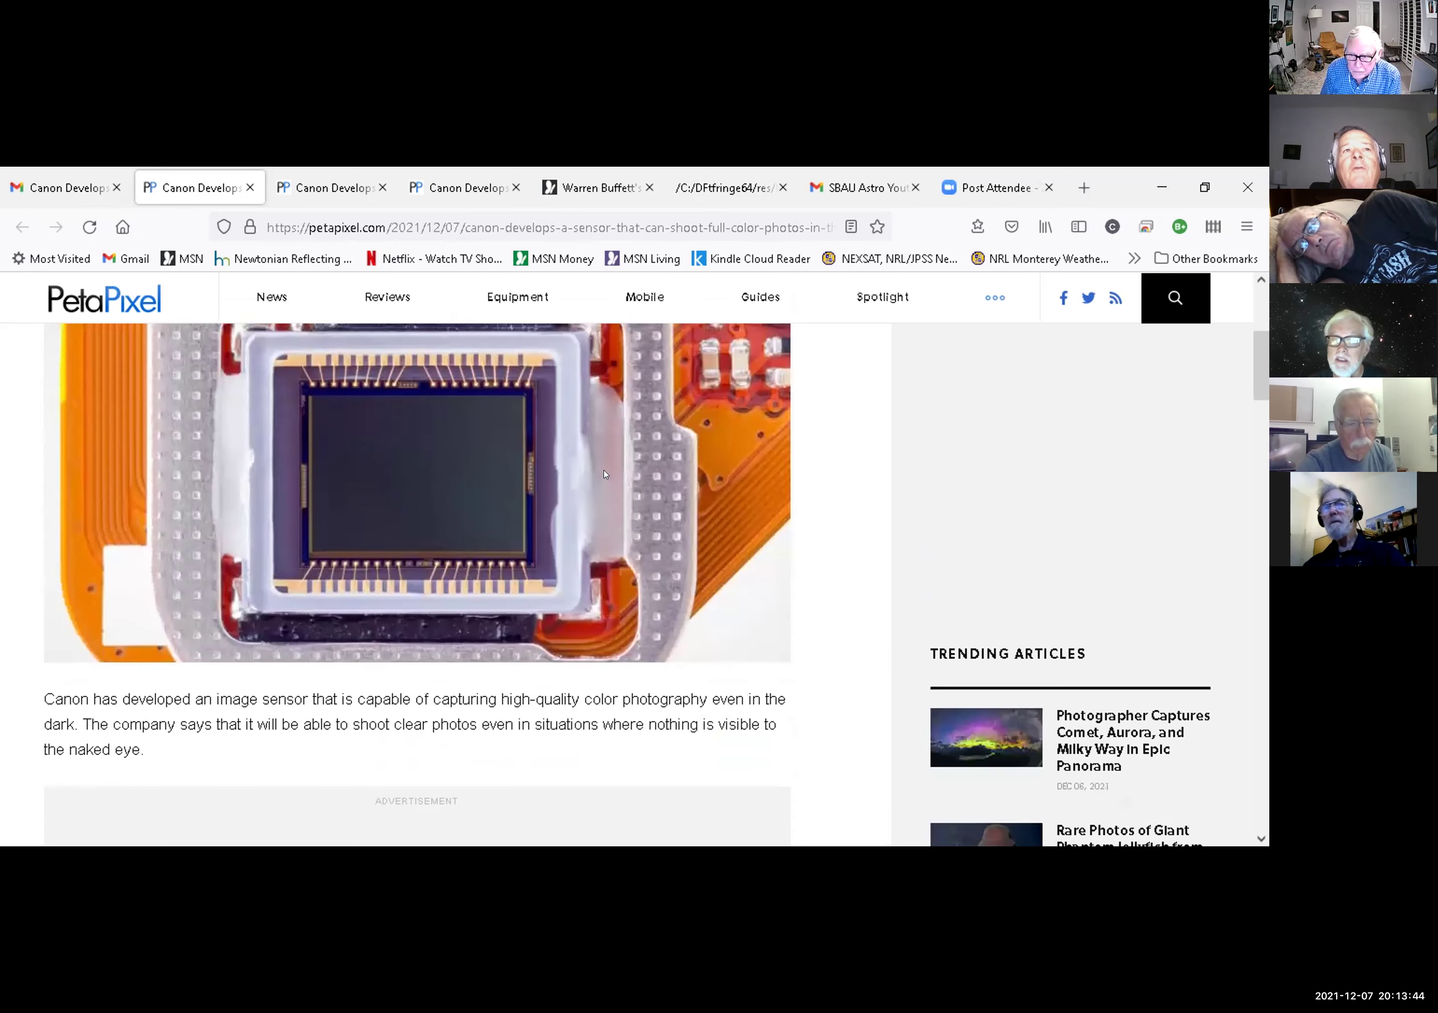
{"action": "scroll", "coordinate": [603, 475], "scroll_direction": "down", "scroll_amount": 1}
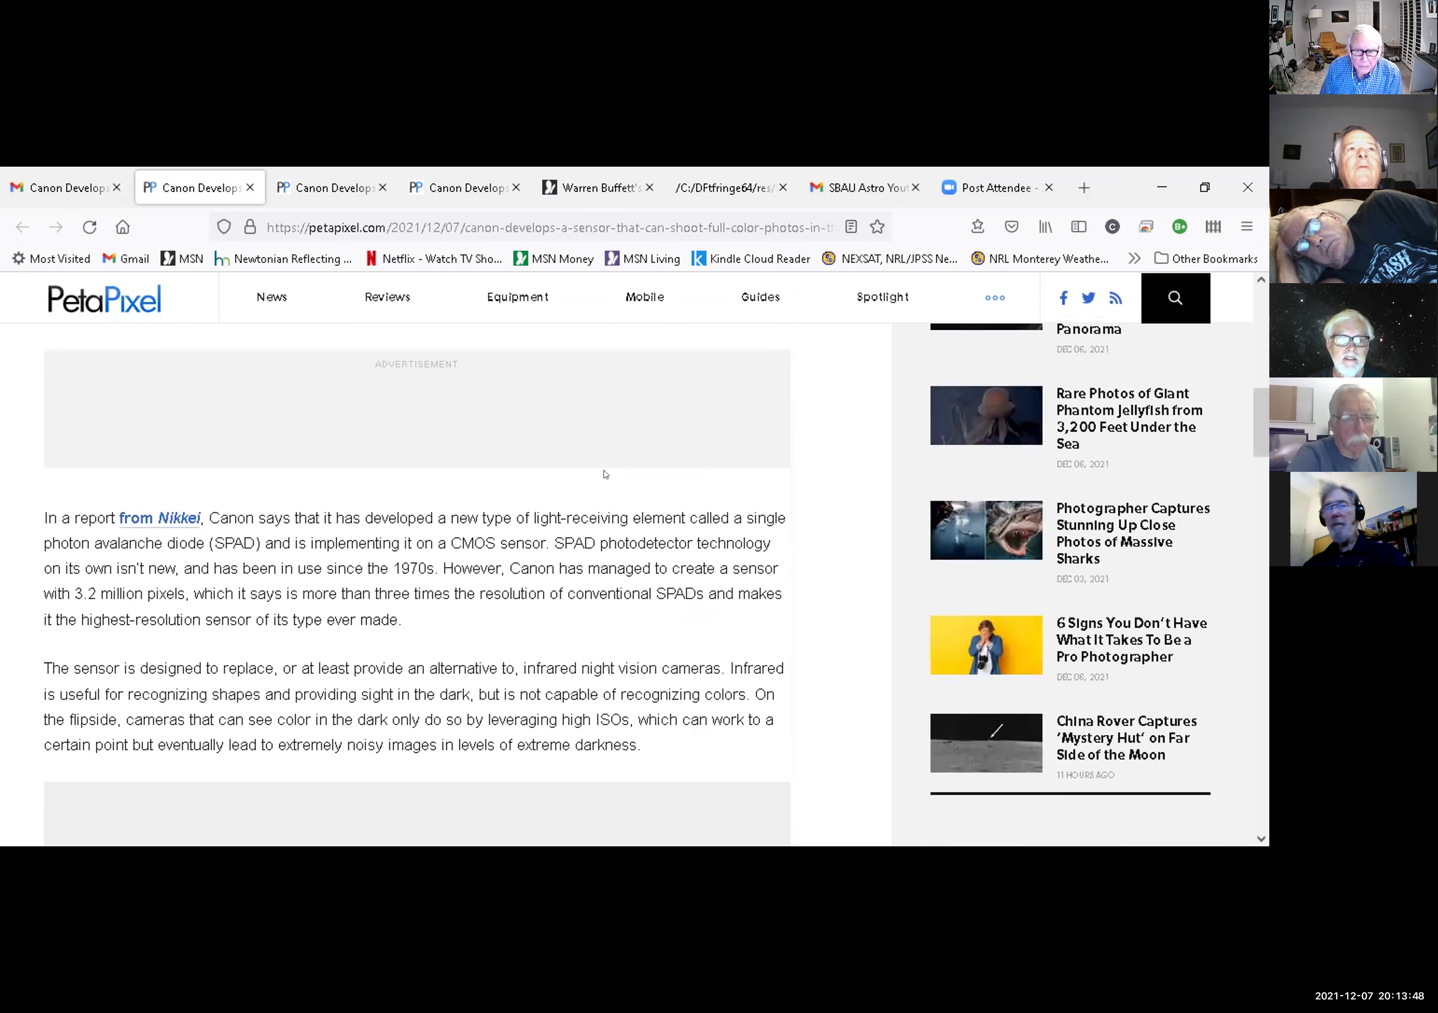
Step: Examine the article's diagrams comparing CMOS and SPAD sensors and the text around them
{"action": "scroll", "coordinate": [603, 475], "scroll_direction": "down", "scroll_amount": 8}
{"action": "scroll", "coordinate": [603, 474], "scroll_direction": "down", "scroll_amount": 8}
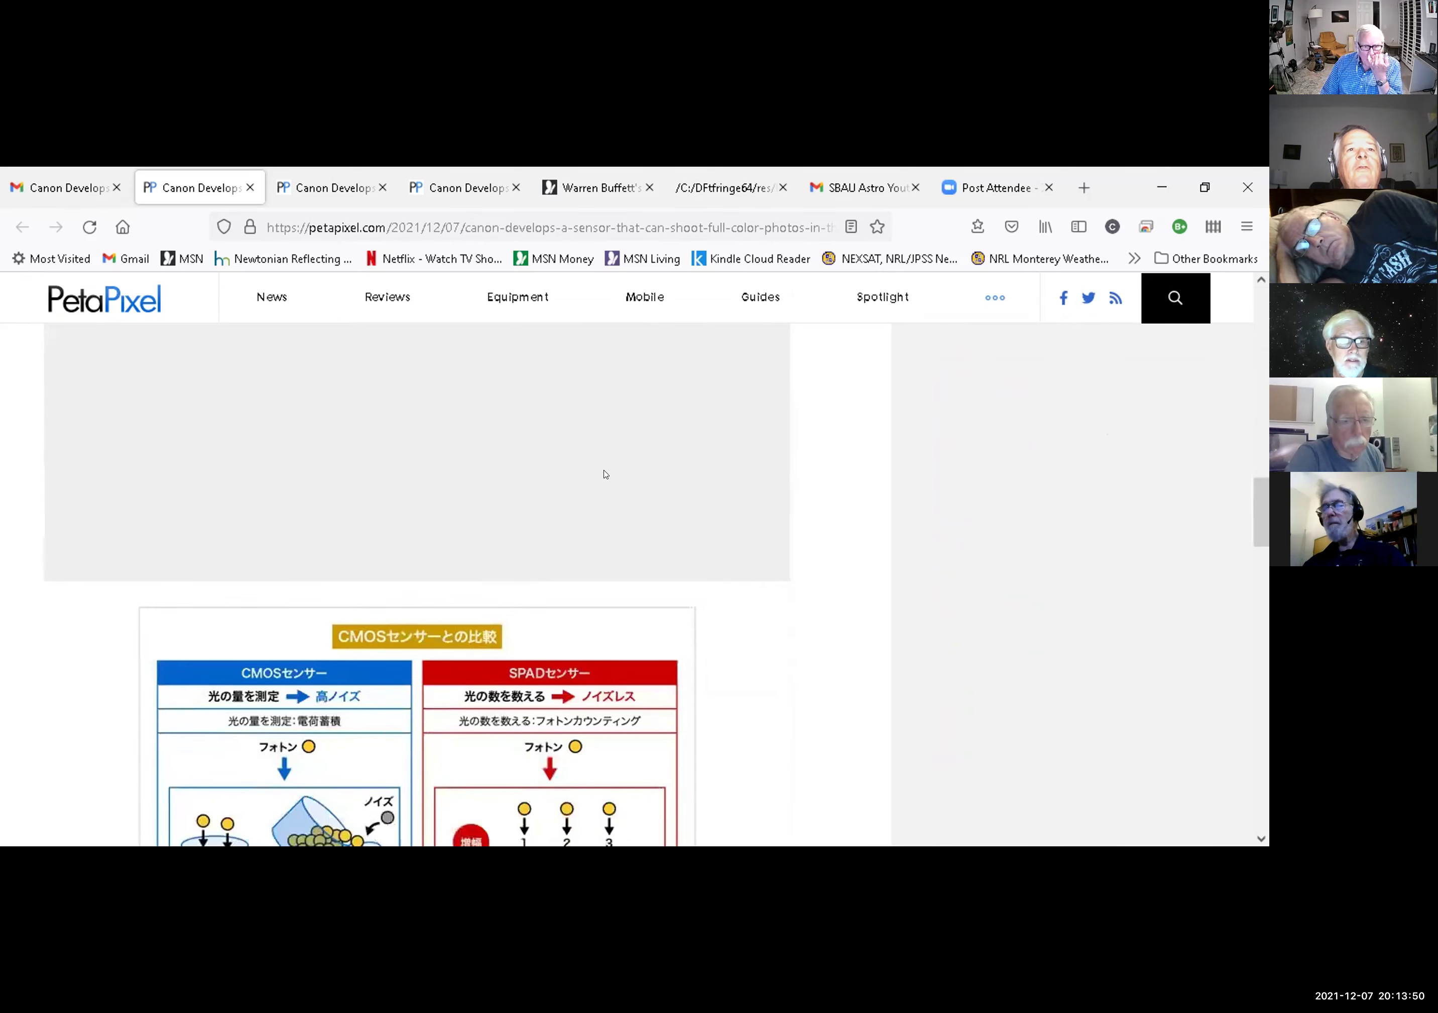
{"action": "scroll", "coordinate": [603, 474], "scroll_direction": "down", "scroll_amount": 3}
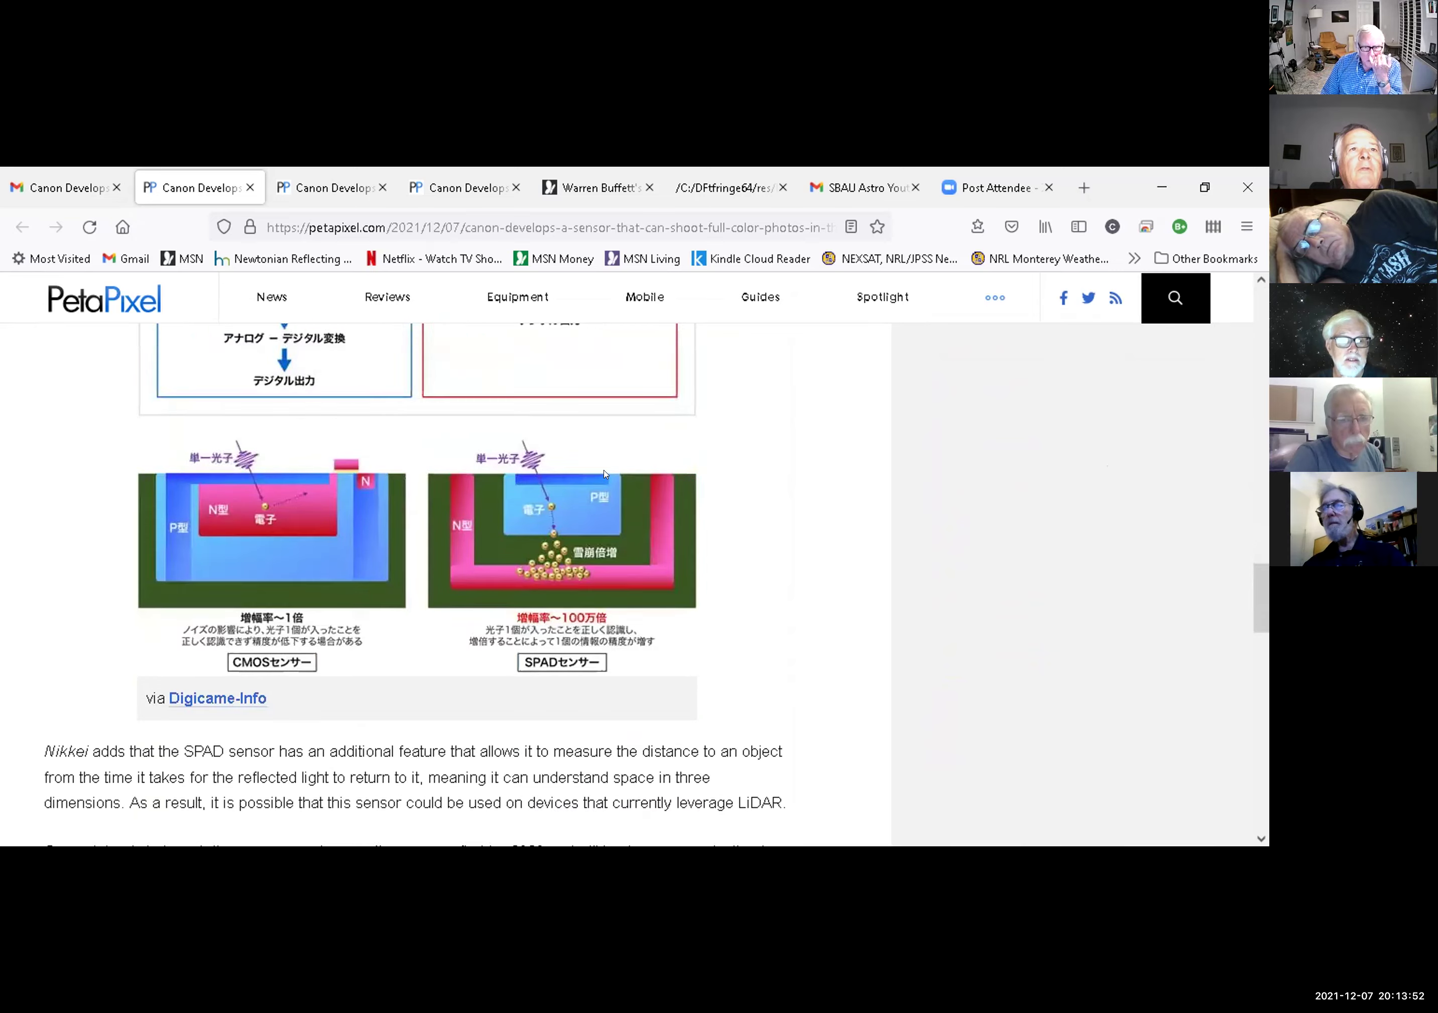
{"action": "scroll", "coordinate": [603, 474], "scroll_direction": "up", "scroll_amount": 12}
{"action": "scroll", "coordinate": [603, 475], "scroll_direction": "down", "scroll_amount": 8}
{"action": "scroll", "coordinate": [604, 475], "scroll_direction": "down", "scroll_amount": 11}
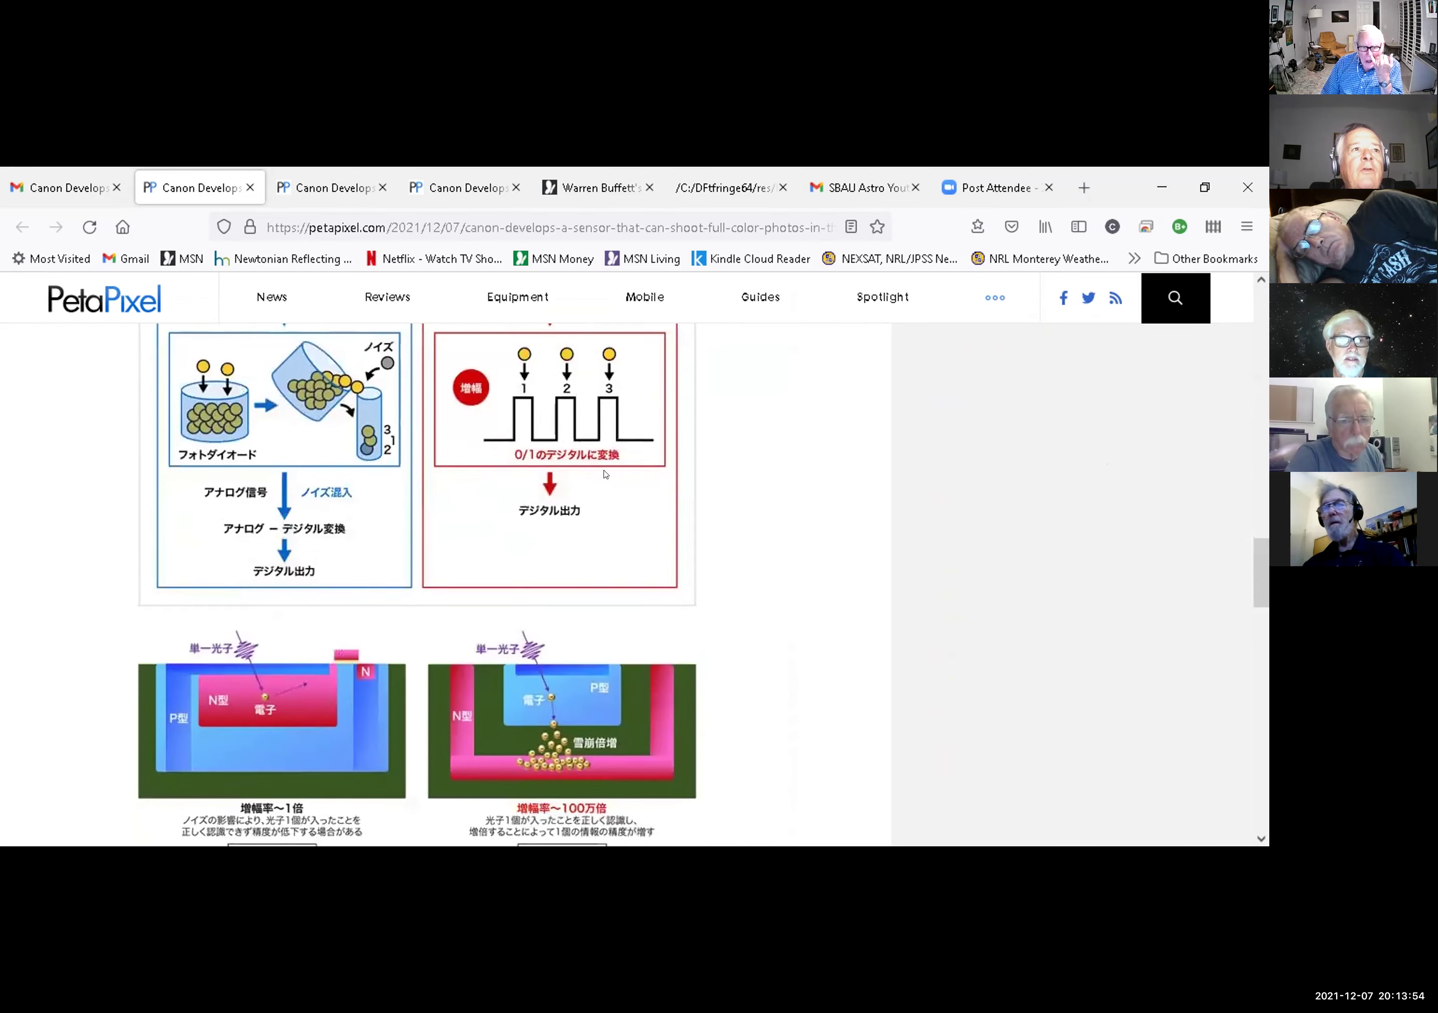
{"action": "scroll", "coordinate": [604, 474], "scroll_direction": "up", "scroll_amount": 8}
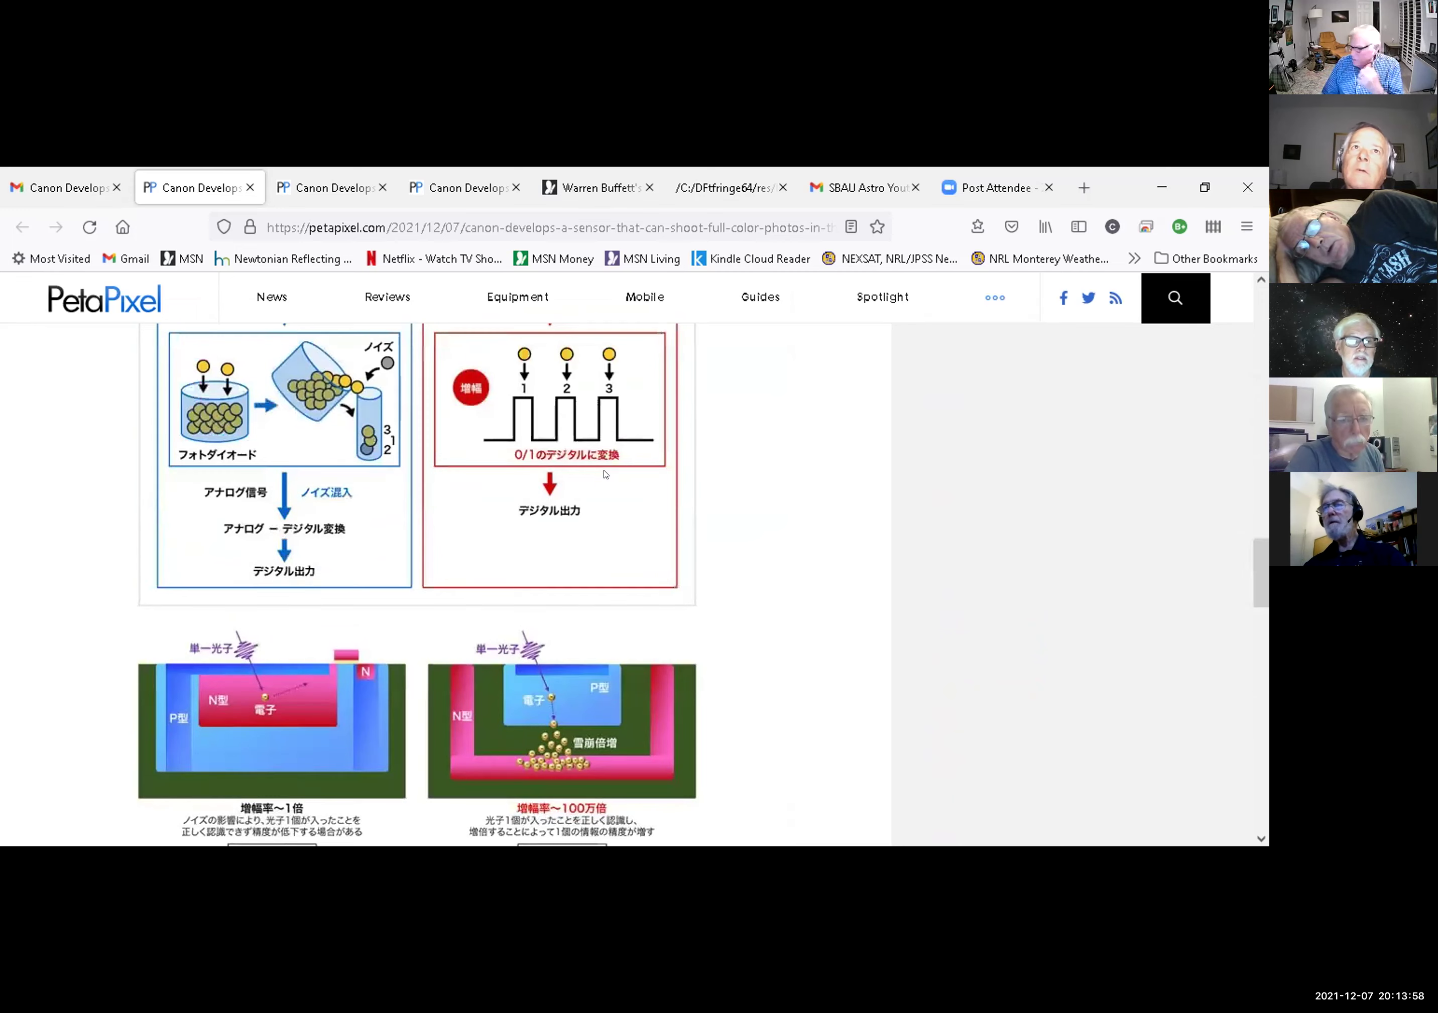
{"action": "scroll", "coordinate": [613, 472], "scroll_direction": "up", "scroll_amount": 15}
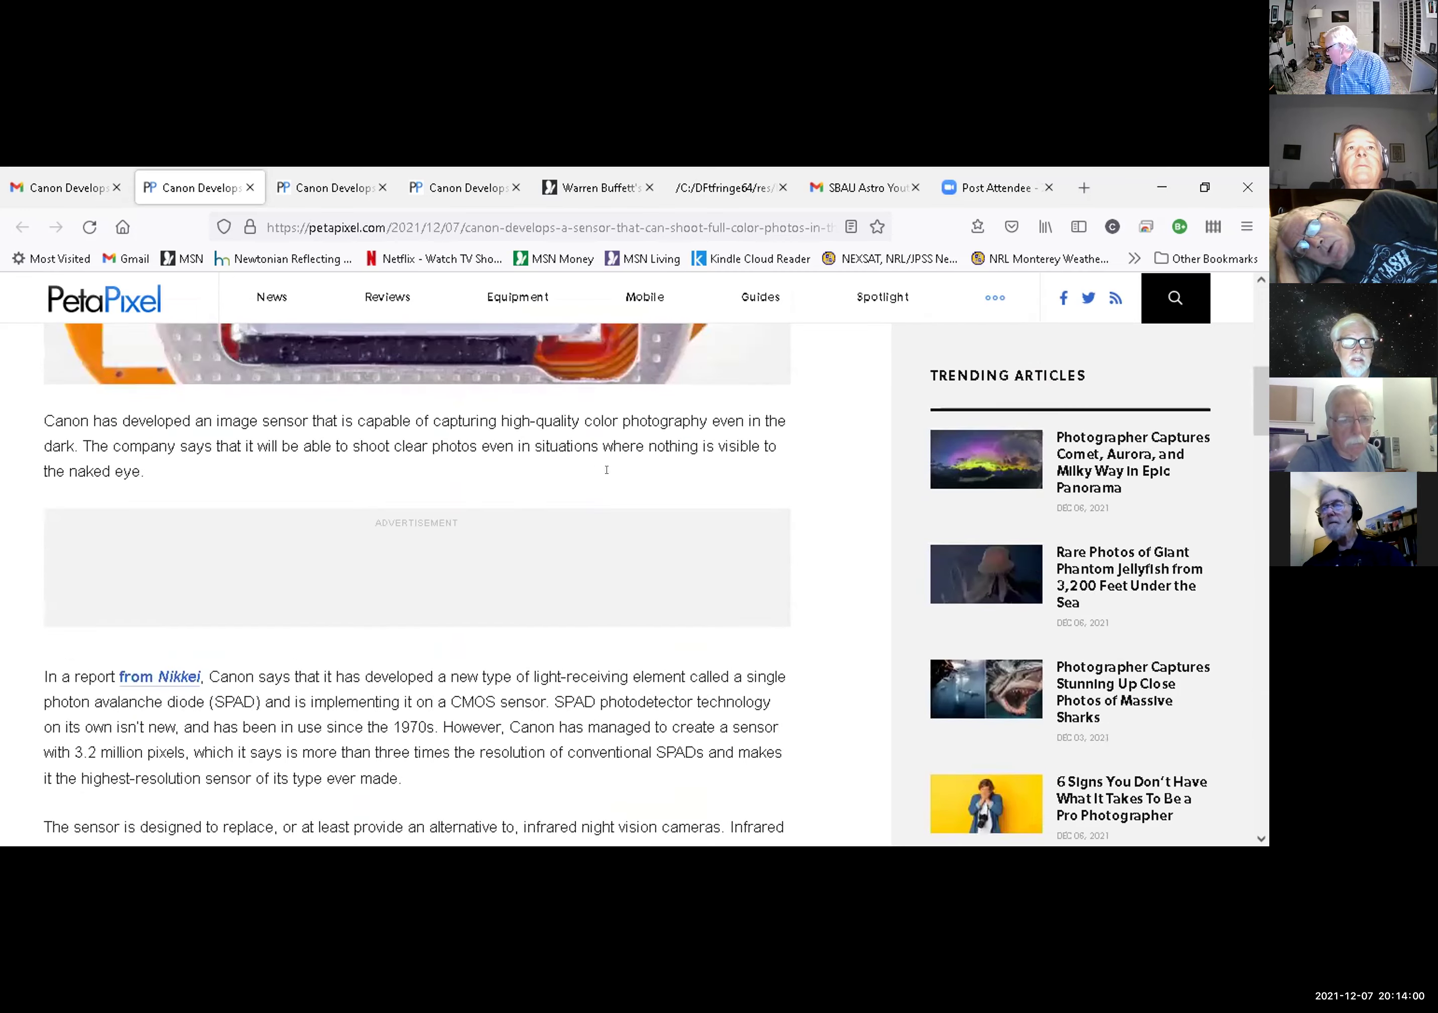
{"action": "scroll", "coordinate": [613, 473], "scroll_direction": "down", "scroll_amount": 1}
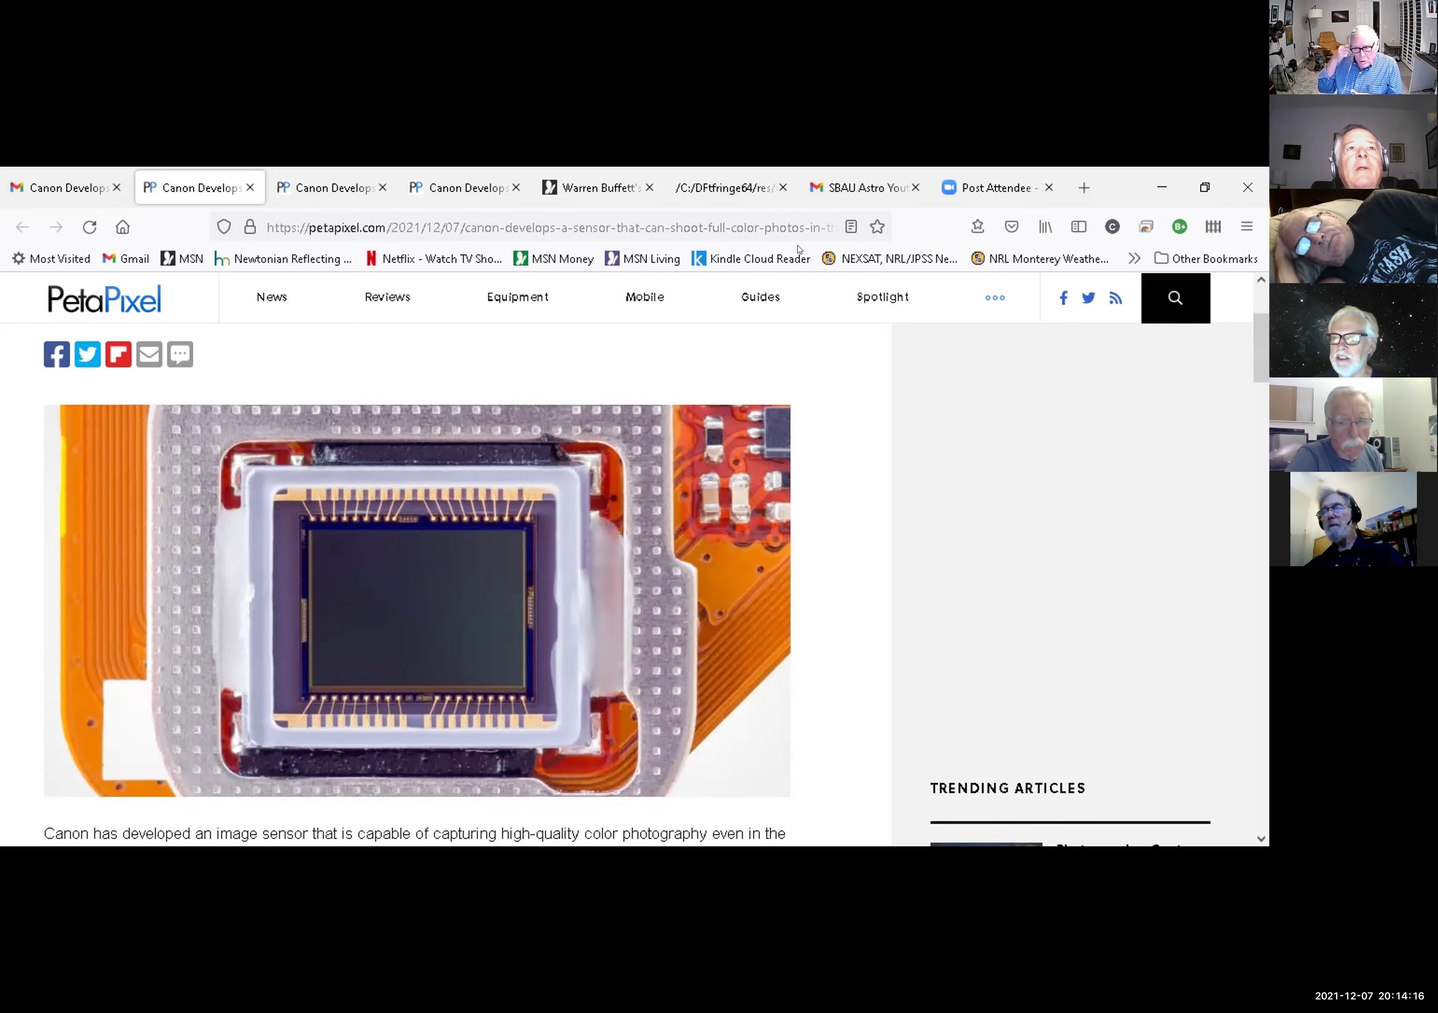
{"action": "scroll", "coordinate": [812, 388], "scroll_direction": "down", "scroll_amount": 2}
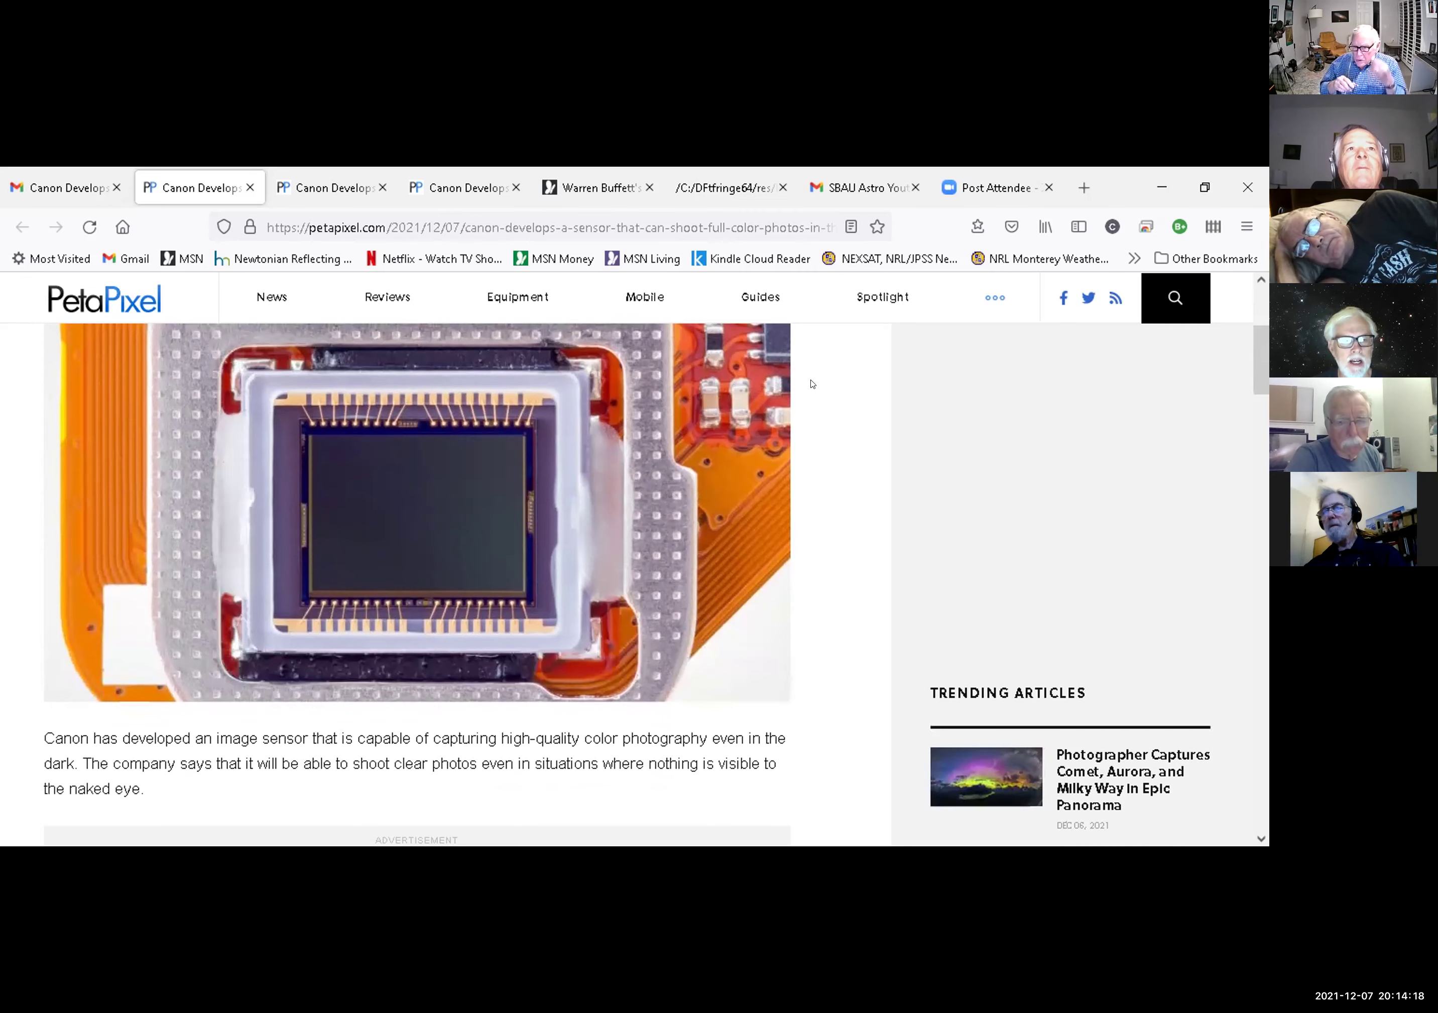
{"action": "scroll", "coordinate": [812, 384], "scroll_direction": "up", "scroll_amount": 2}
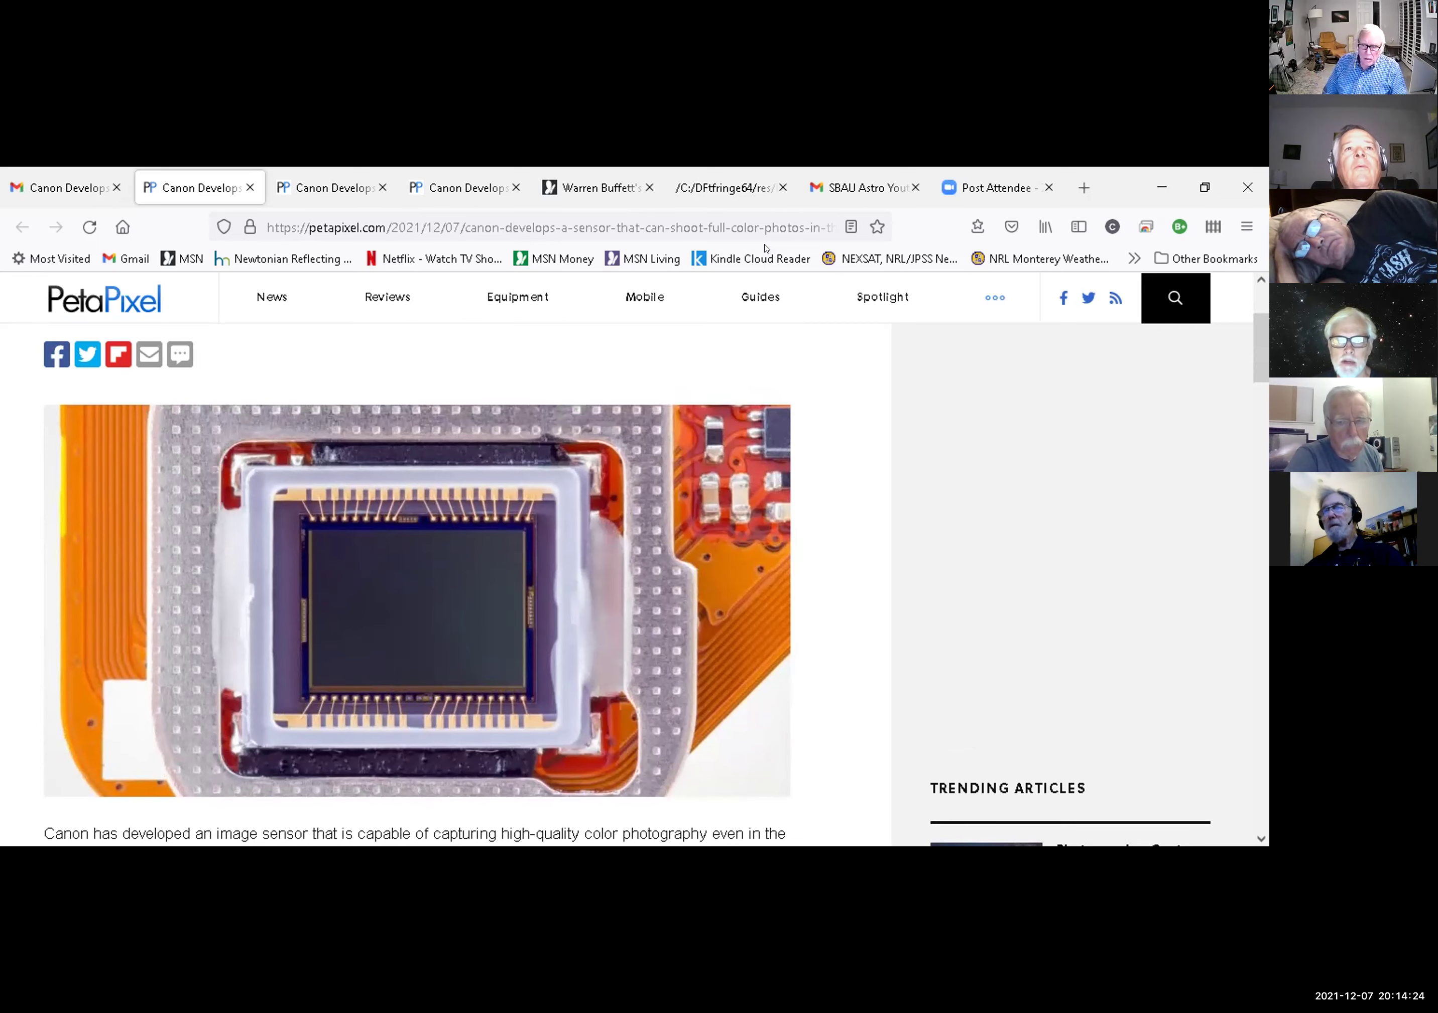
{"action": "scroll", "coordinate": [770, 398], "scroll_direction": "down", "scroll_amount": 2}
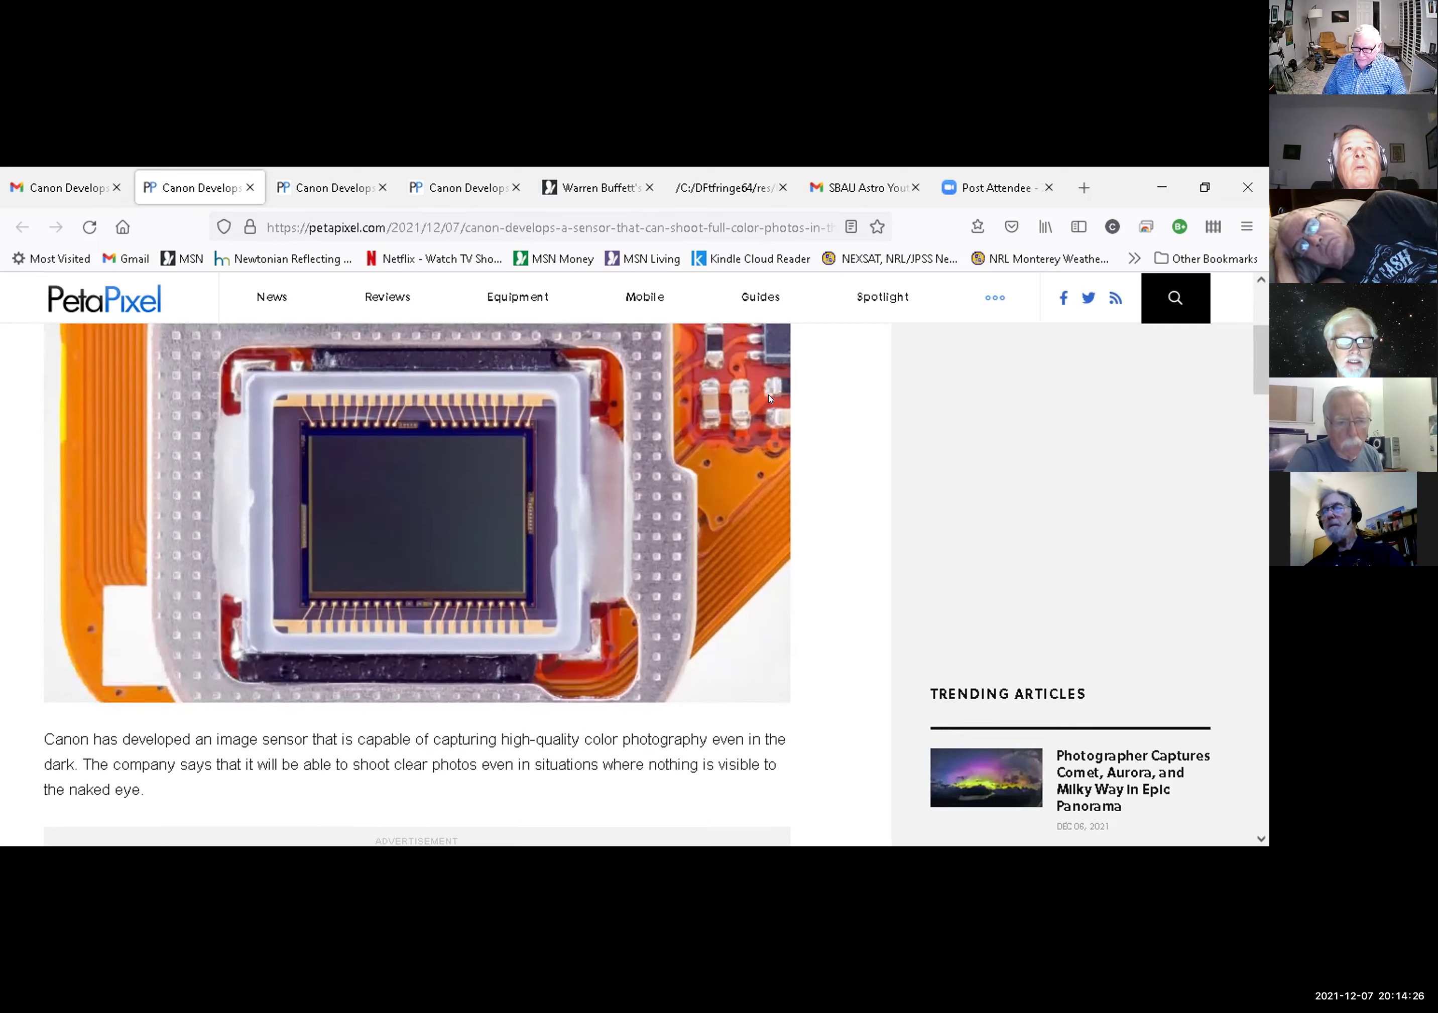
{"action": "scroll", "coordinate": [770, 398], "scroll_direction": "up", "scroll_amount": 2}
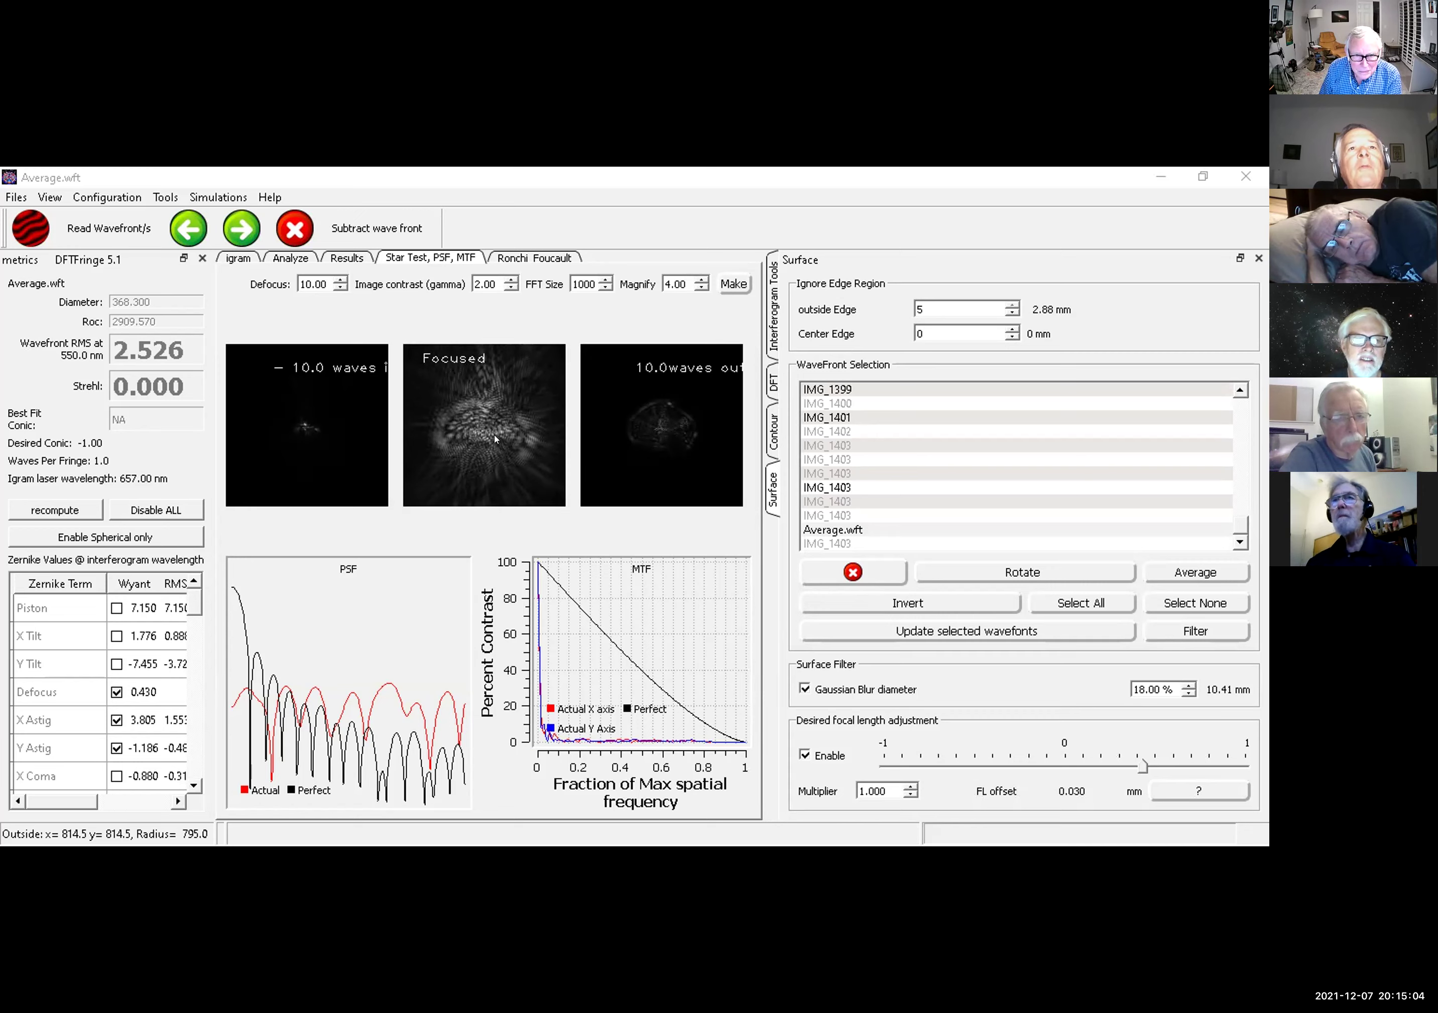
Step: In DFTFringe, show the Ronchi and Foucault simulation and set its ROC offset to 0.036 inch
{"action": "left_click", "coordinate": [507, 259]}
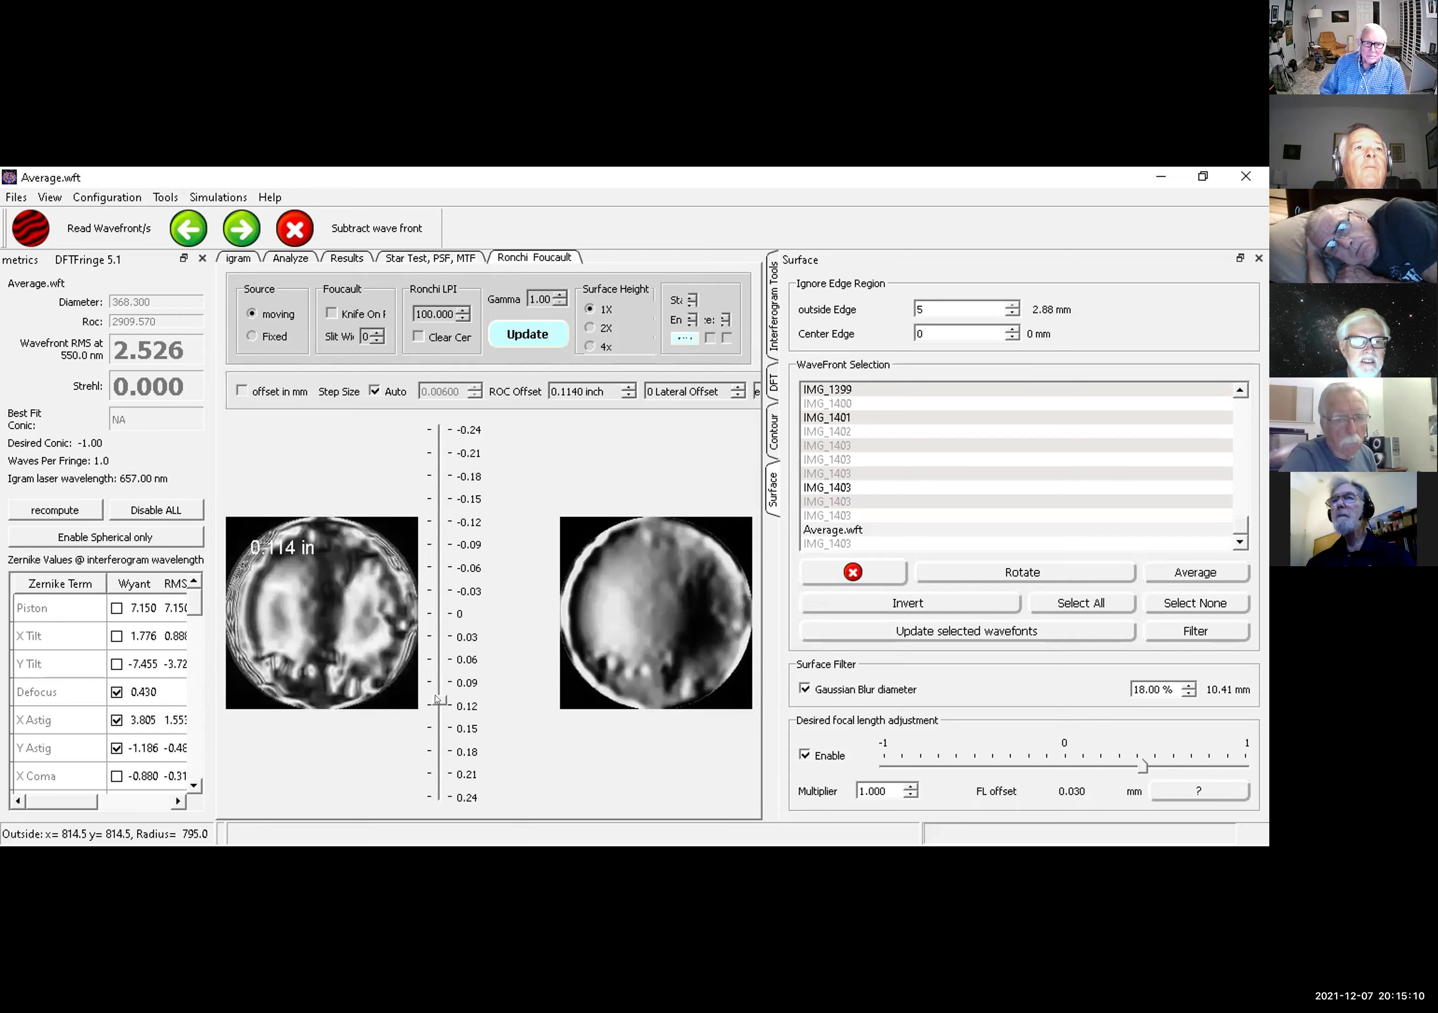
{"action": "left_click_drag", "start_coordinate": [436, 698], "coordinate": [437, 638]}
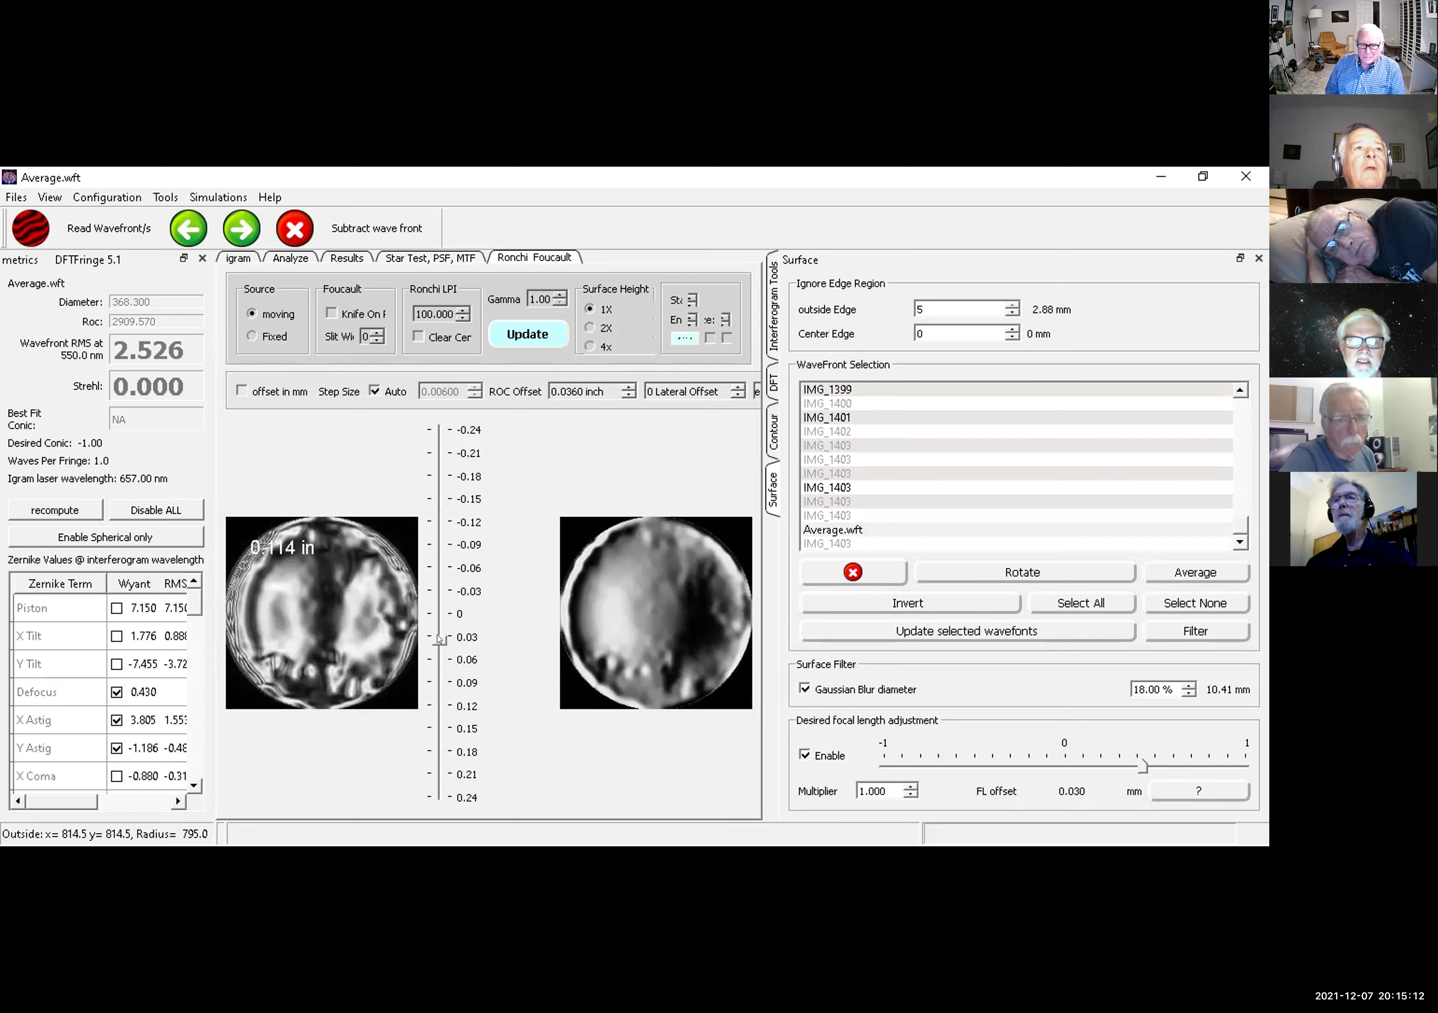